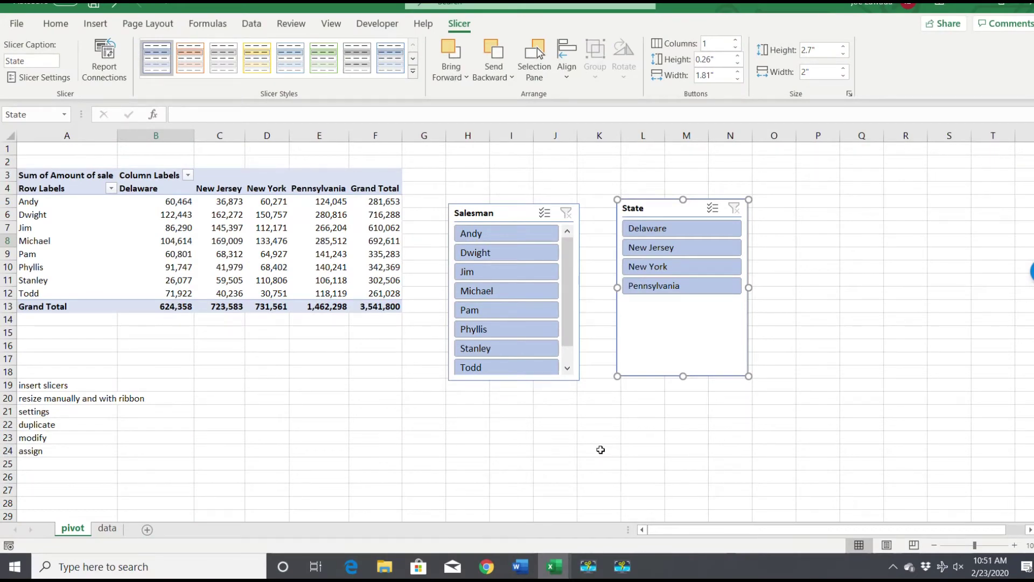
Check the source data sheet, then move the State slicer further right on the pivot sheet
click(108, 529)
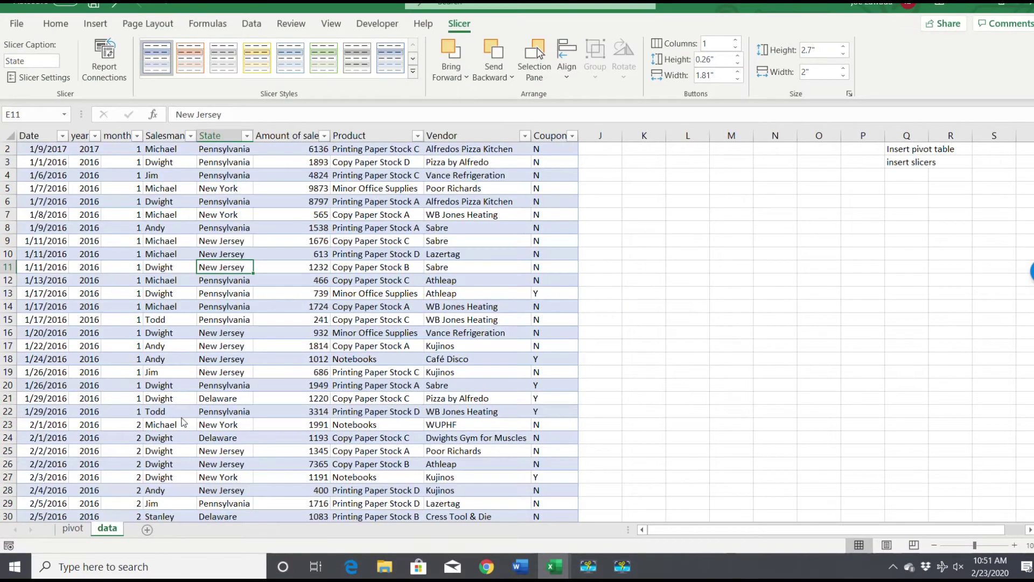
click(73, 528)
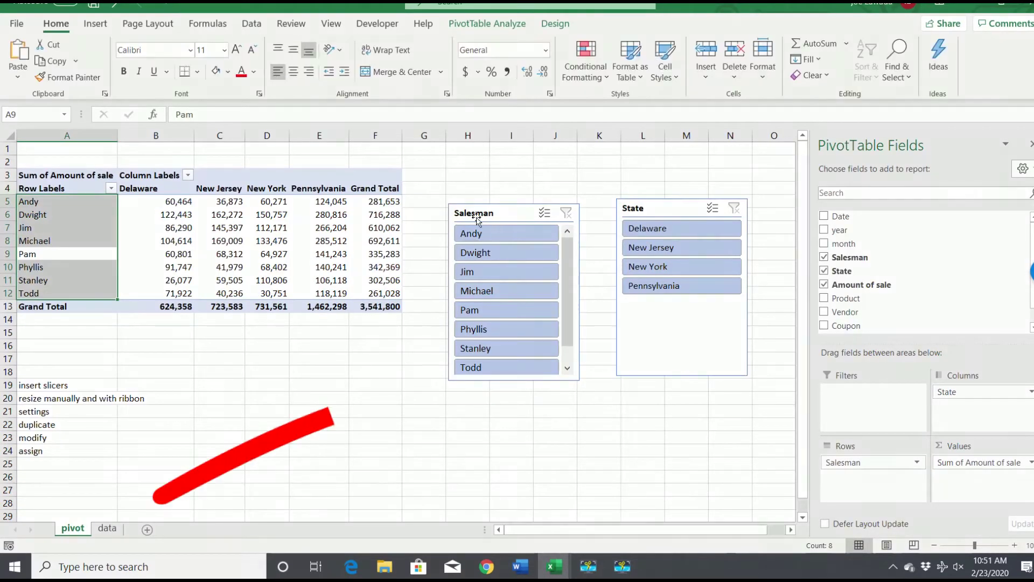
click(480, 213)
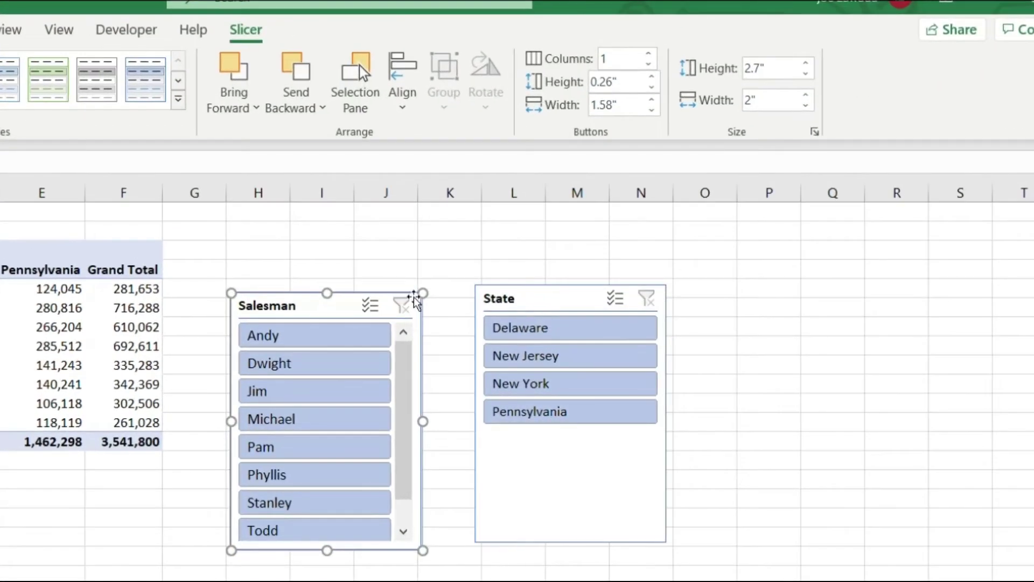
drag(512, 312, 680, 309)
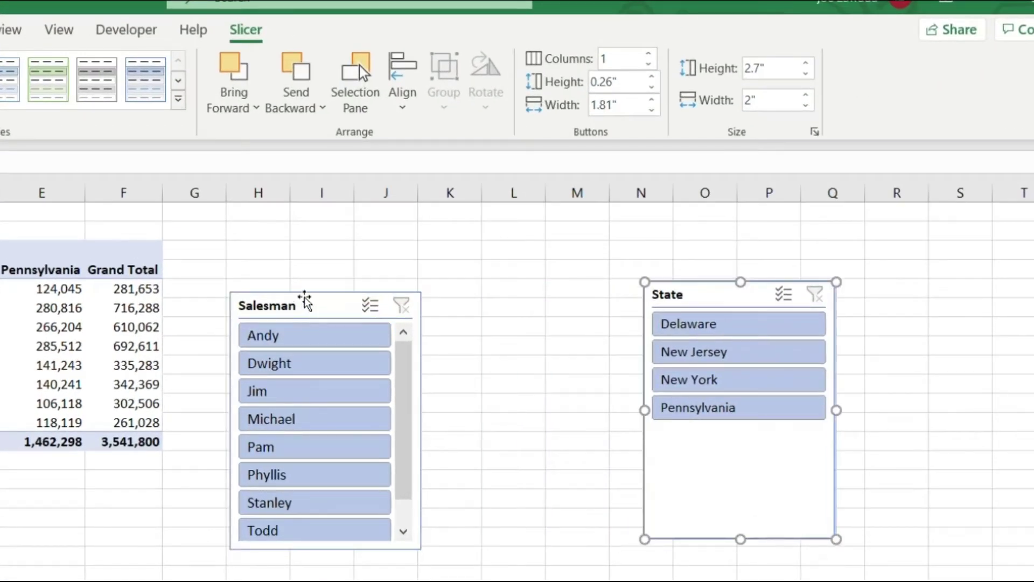
Widen the Salesman slicer and drag its bottom edge down
click(301, 311)
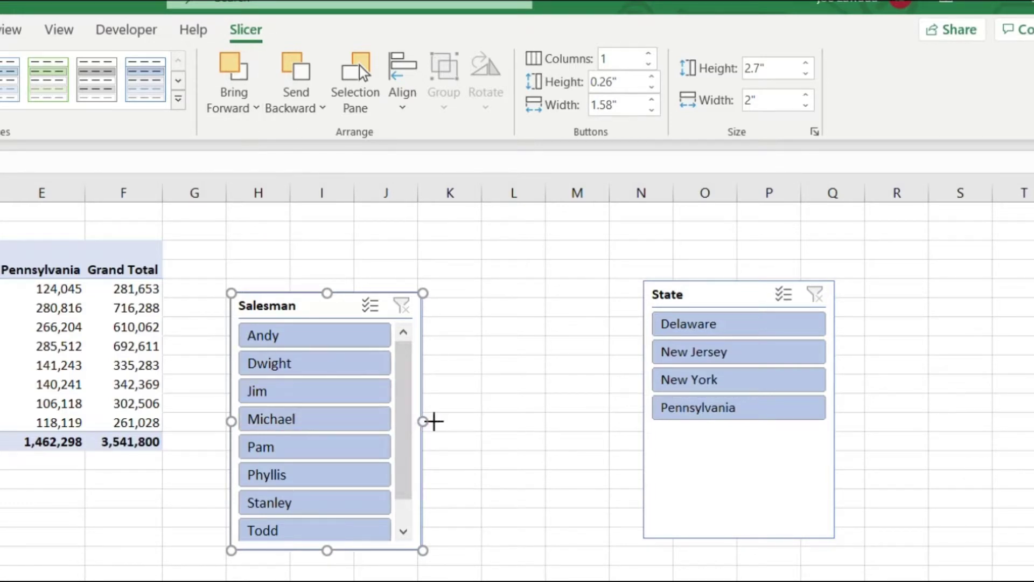
drag(434, 420, 563, 420)
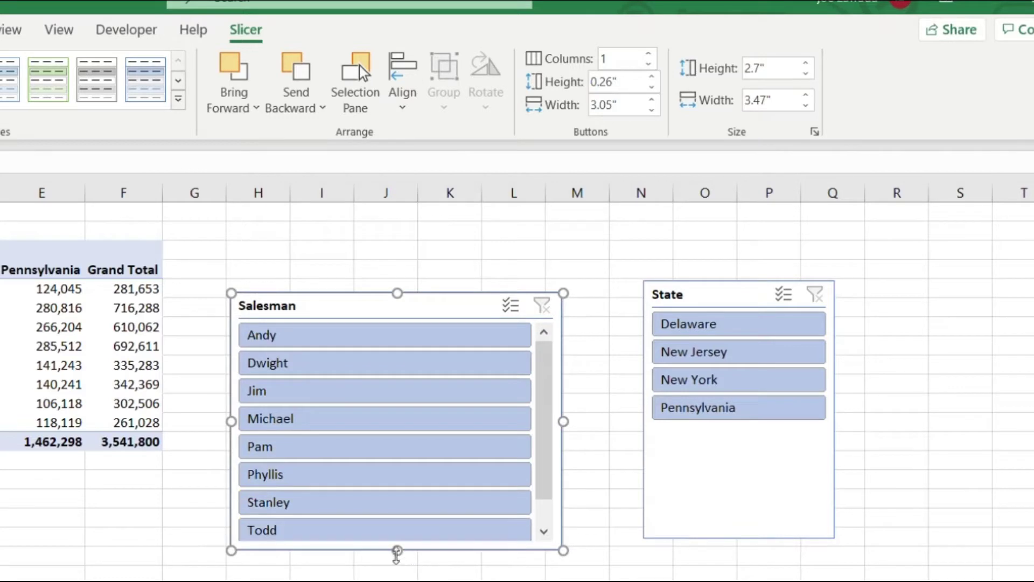
drag(396, 560, 396, 581)
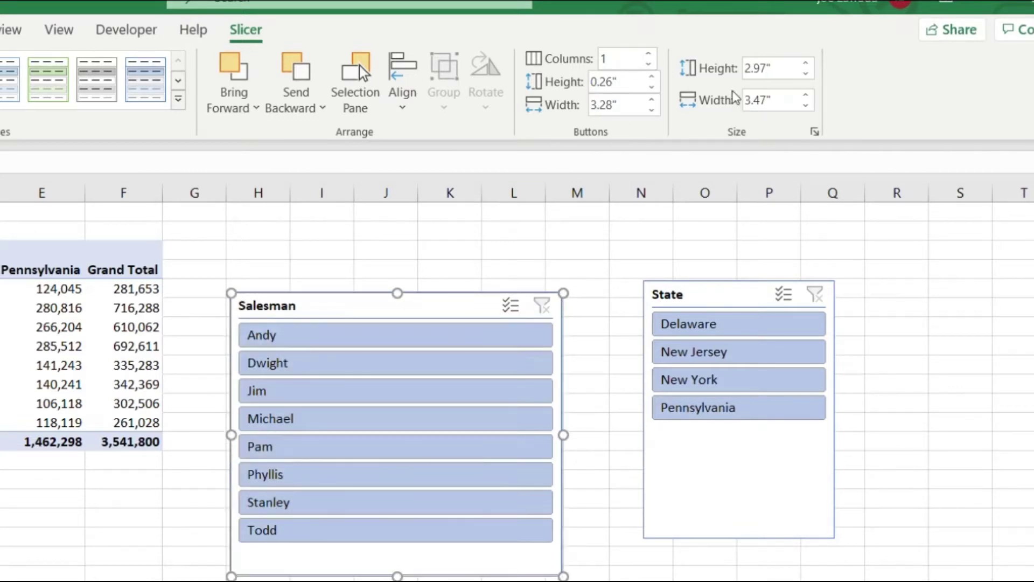
Make the Salesman buttons 0.2" tall in 3 columns, reshaping the slicer to 2.13" by 3.69"
click(652, 78)
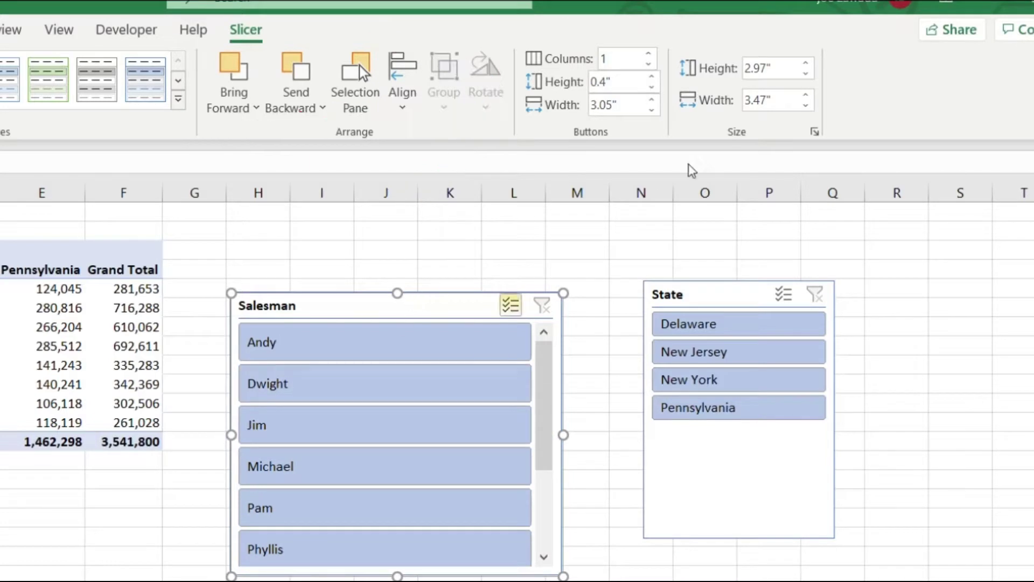
click(652, 87)
click(652, 87)
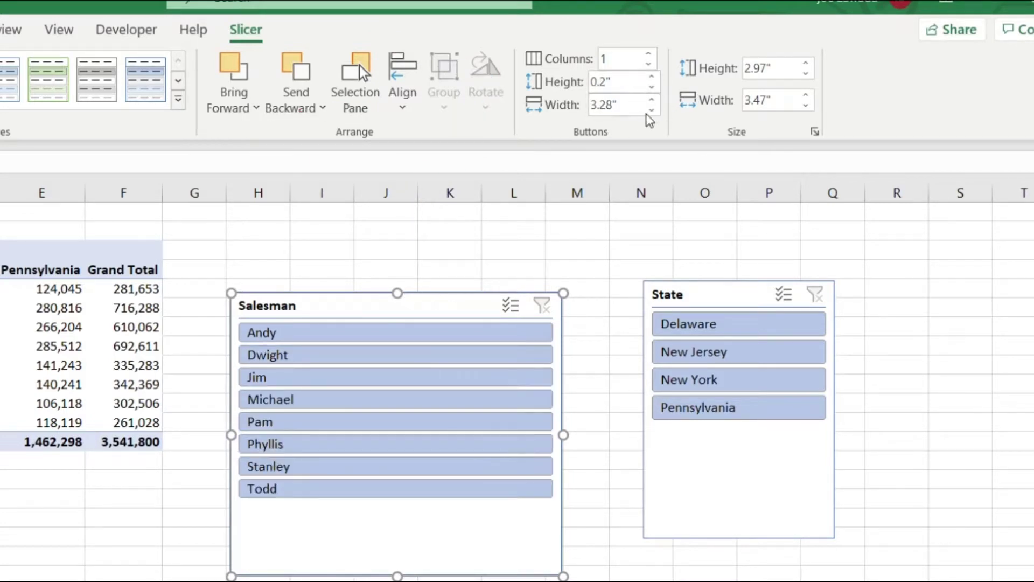
click(652, 110)
click(652, 110)
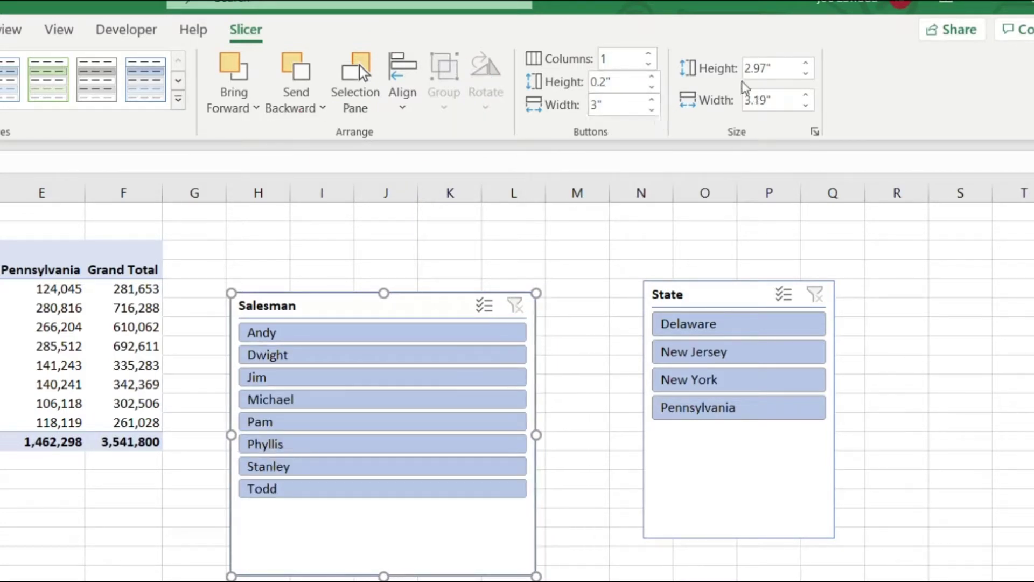
click(806, 105)
click(652, 54)
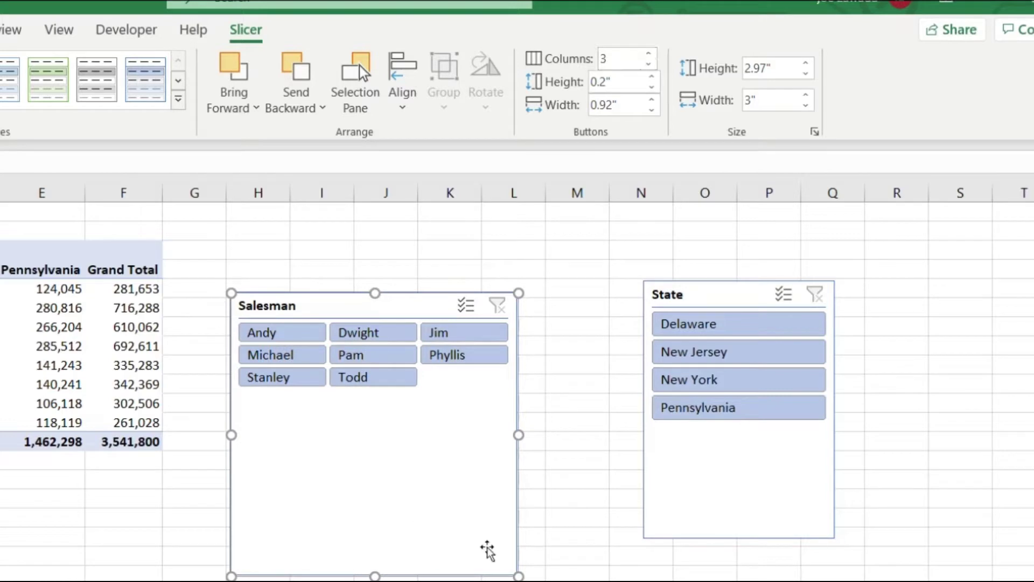
drag(519, 576, 585, 495)
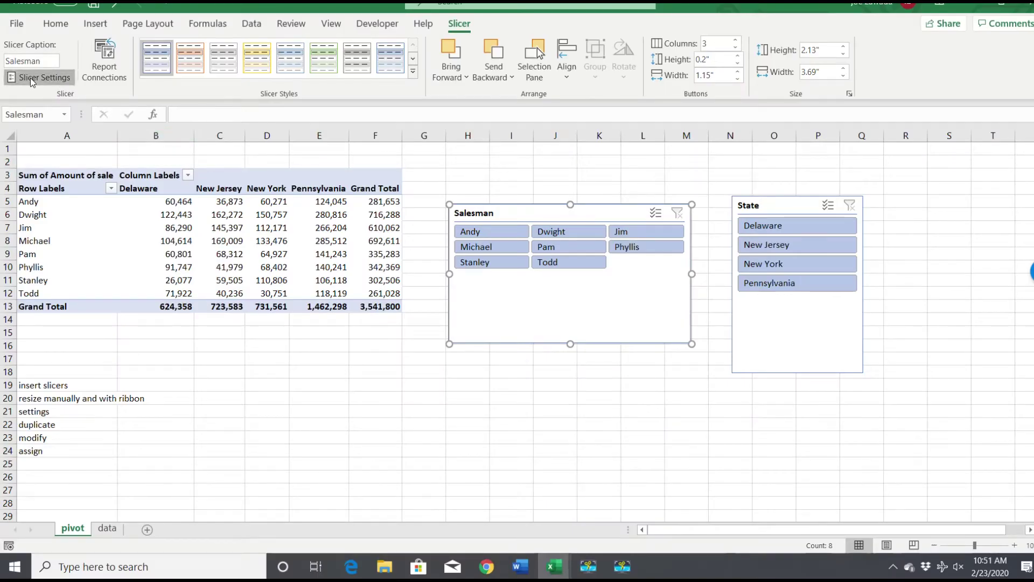
Change the slicer caption from 'Salesman' to 'SalesPerson' and tick Hide items with no data
click(38, 77)
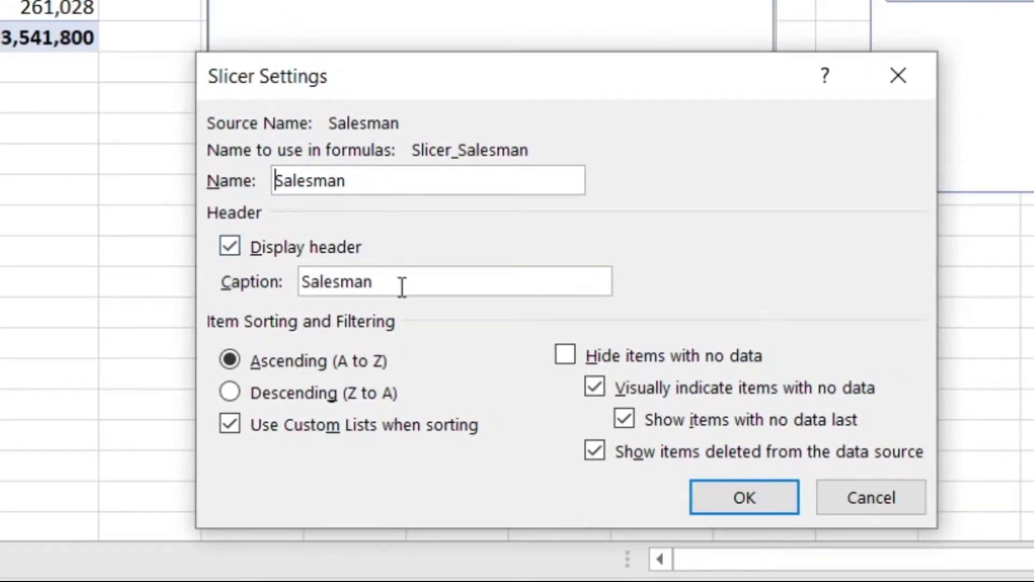
drag(415, 286, 365, 291)
key(BackSpace)
key(BackSpace)
key(BackSpace)
text(Person)
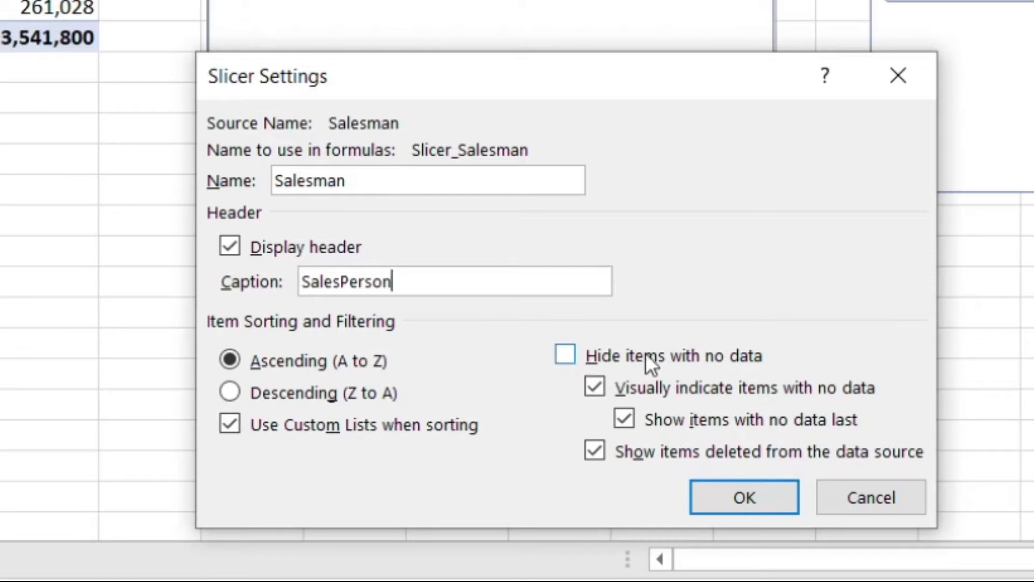
click(565, 354)
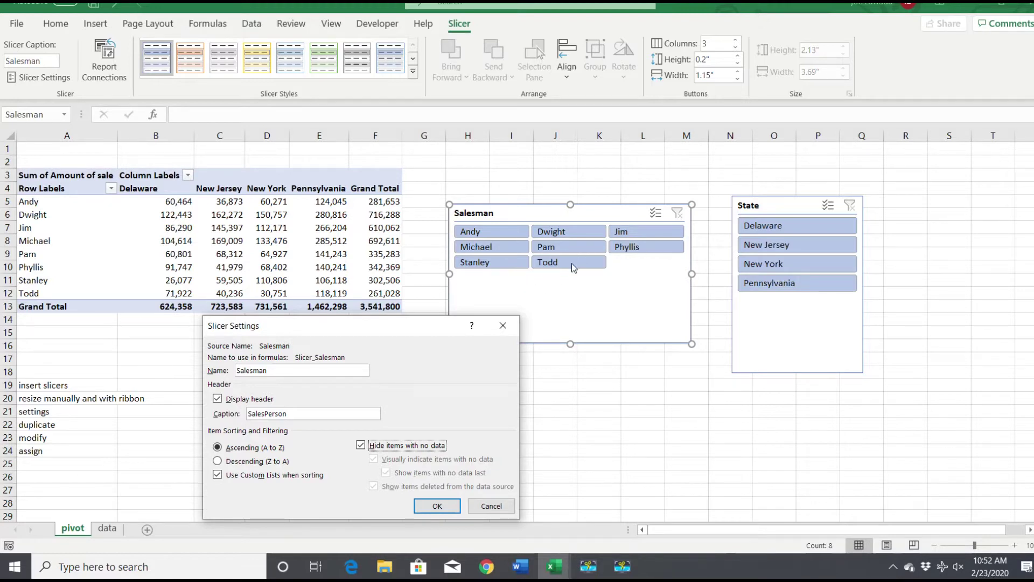
click(437, 507)
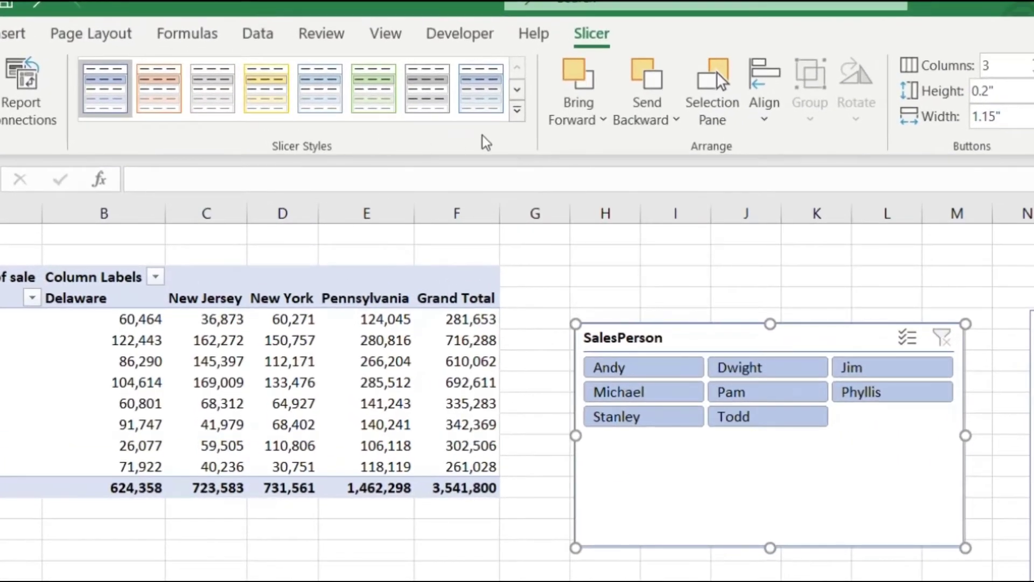
Try Light Orange and yellow styles, then settle on the light green style for the SalesPerson slicer
click(517, 90)
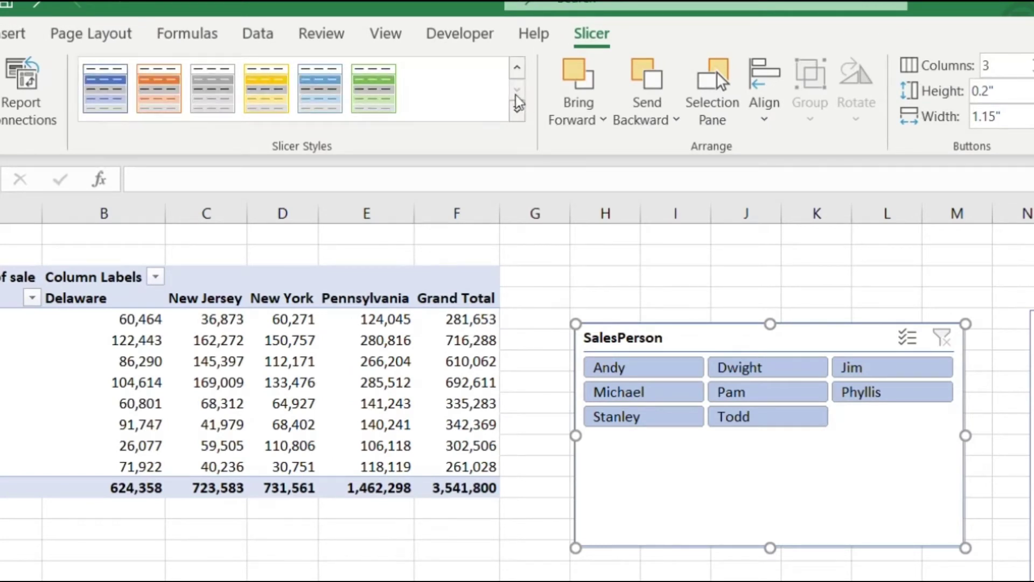
click(518, 67)
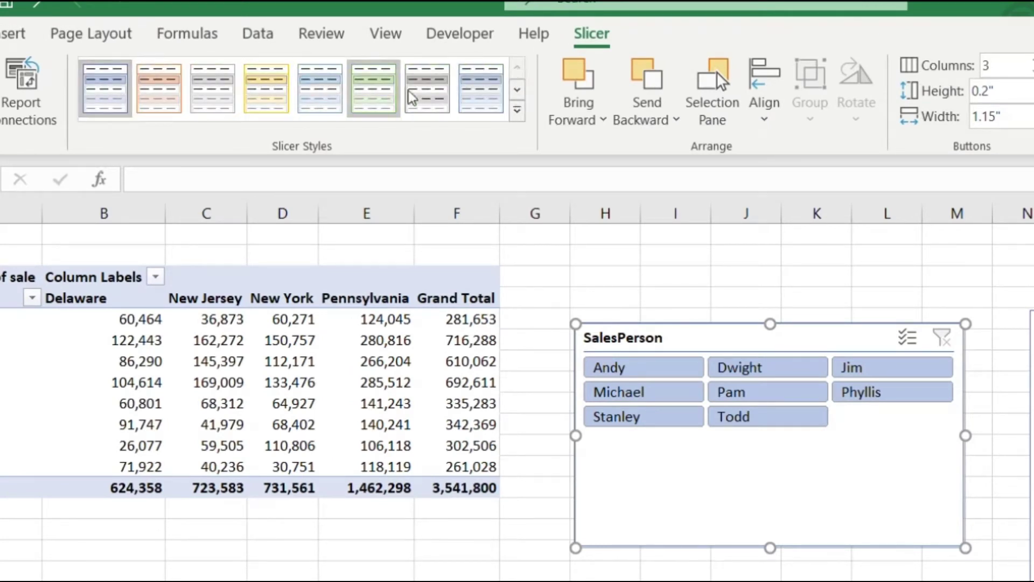
click(164, 100)
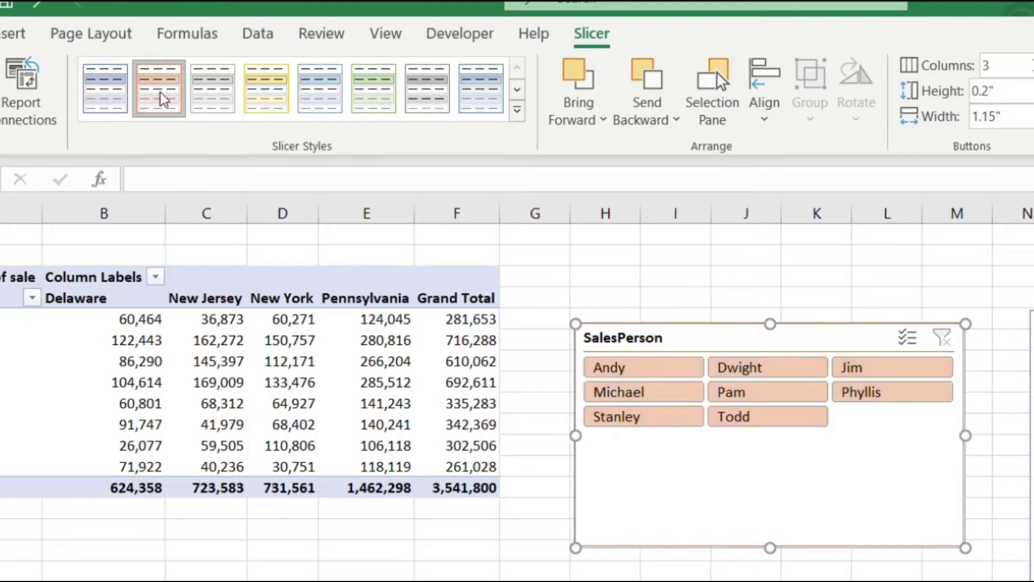
click(257, 100)
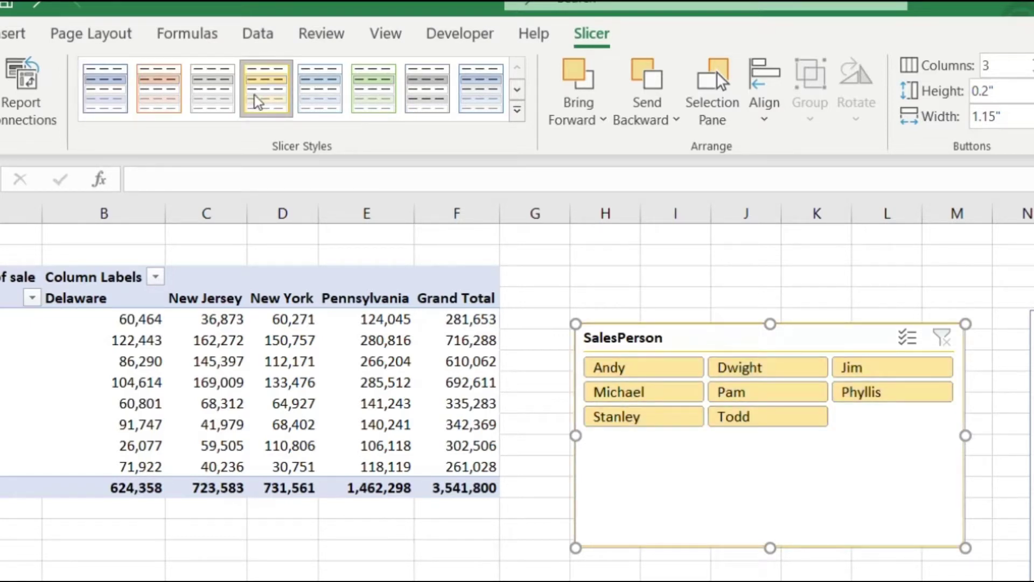
click(367, 101)
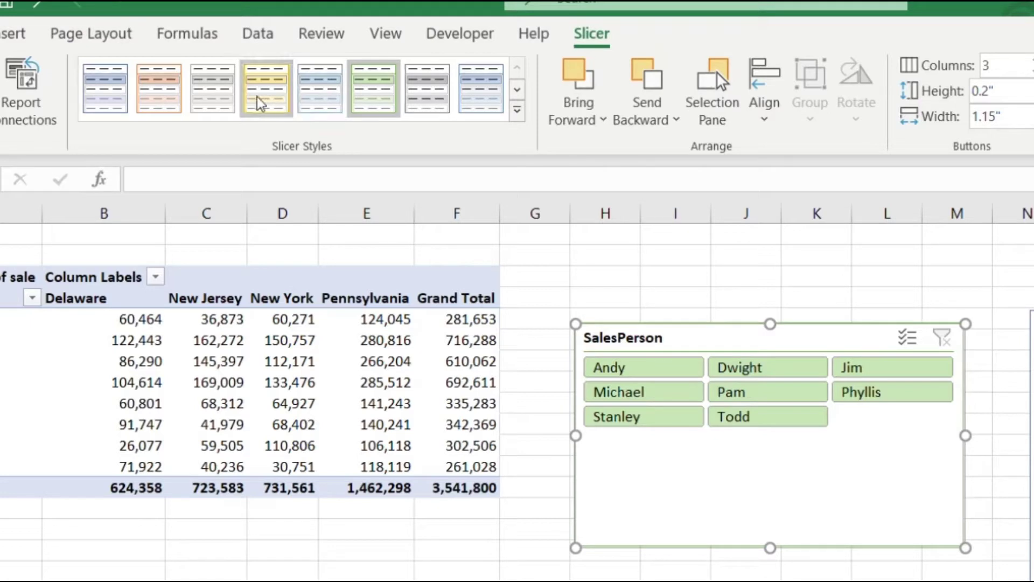
Duplicate the green slicer style and save the copy as 'green1'
right_click(370, 101)
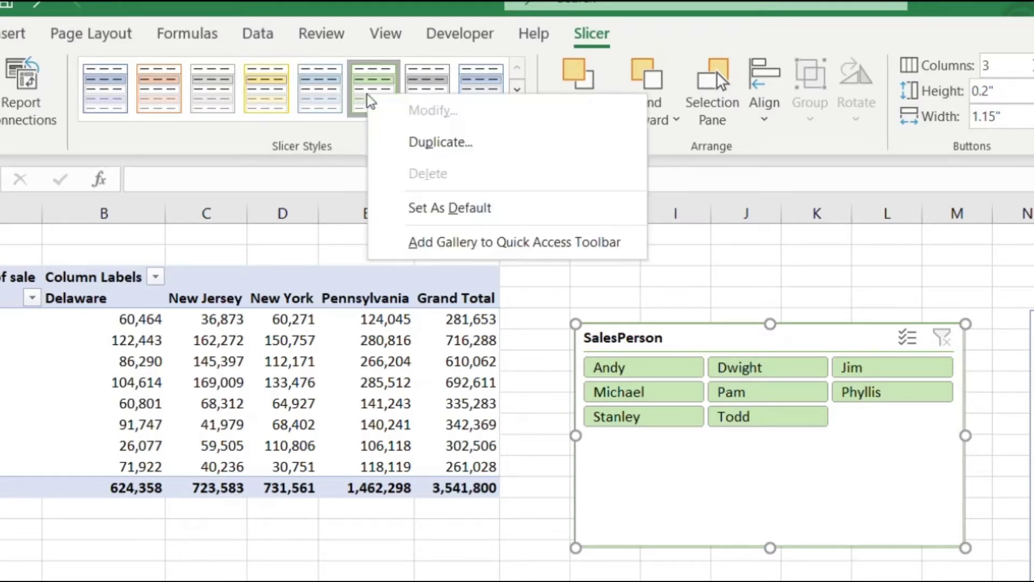
click(437, 144)
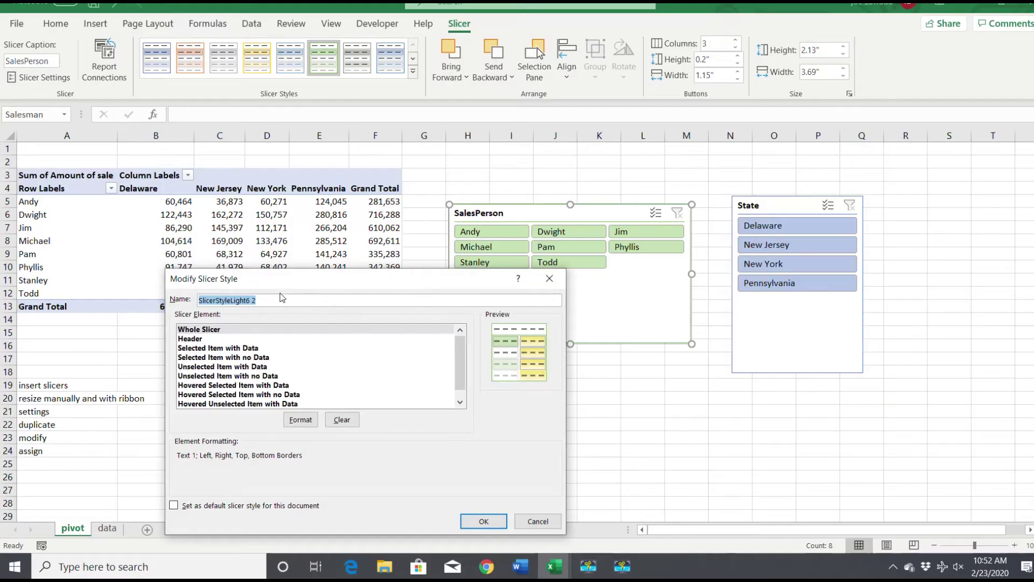
drag(296, 283, 114, 246)
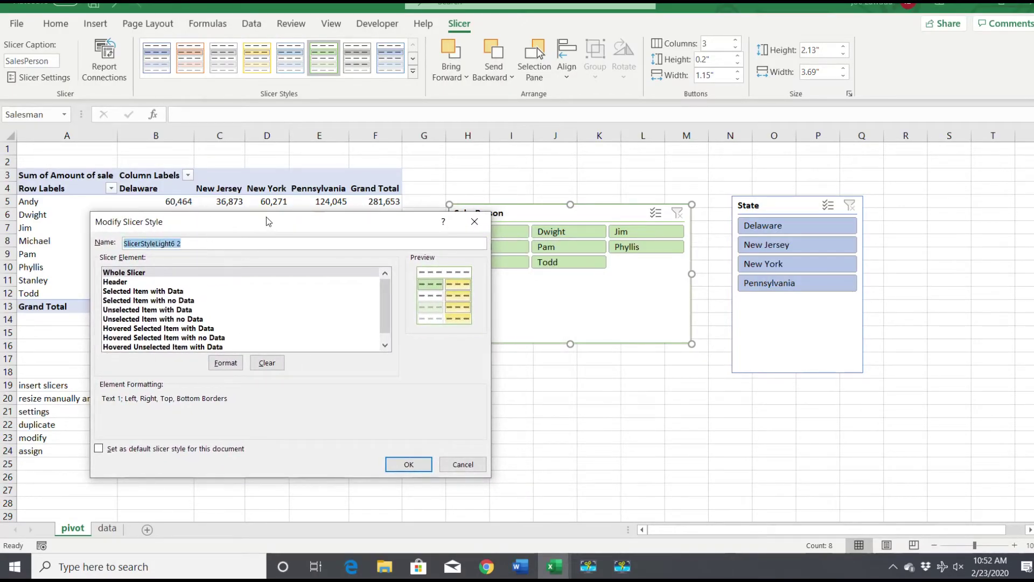
text(gre)
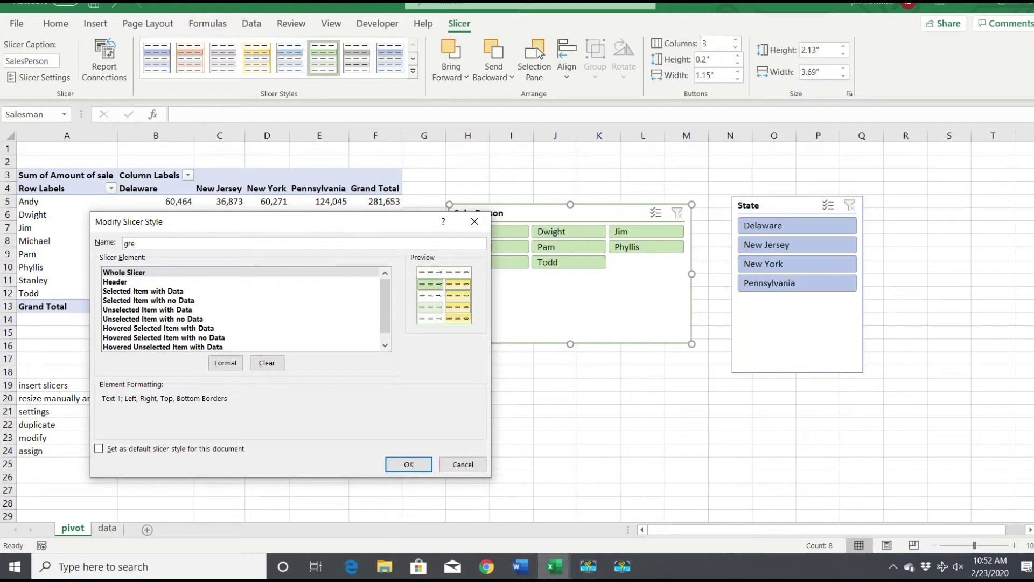
key(Tab)
key(Tab)
click(195, 244)
click(405, 463)
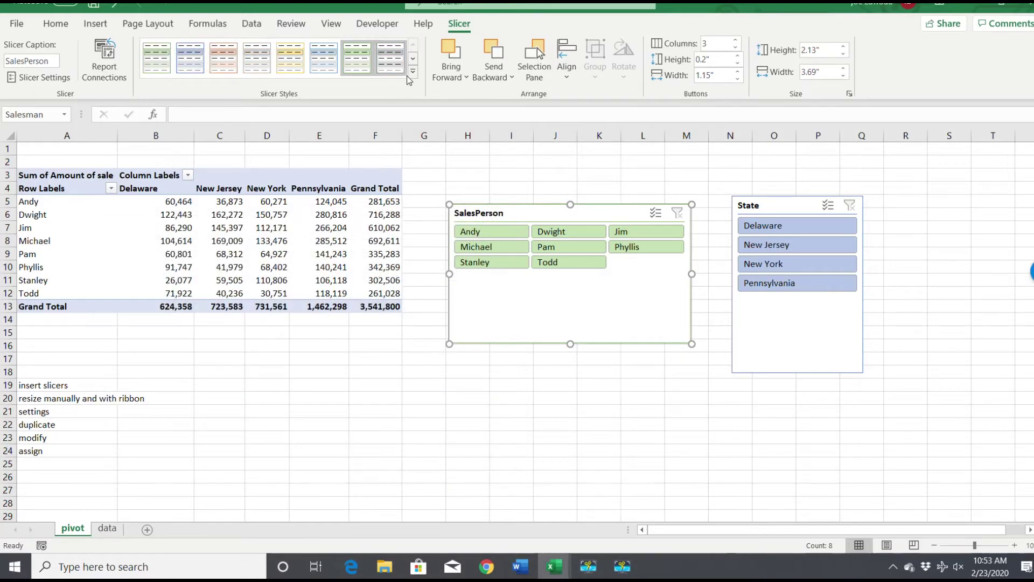
Modify the green1 style and bring up formatting for its Whole Slicer element
click(410, 73)
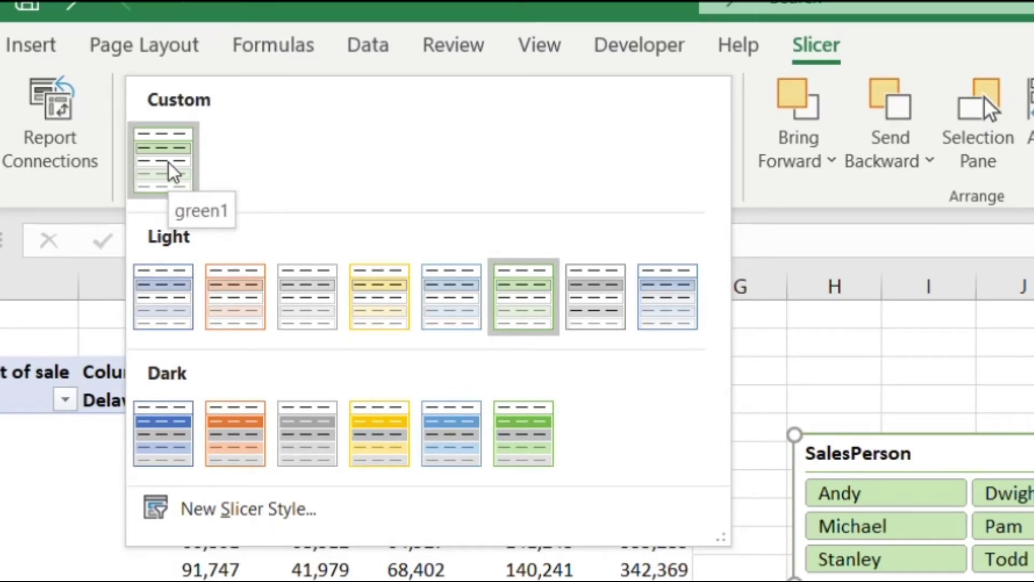
right_click(173, 172)
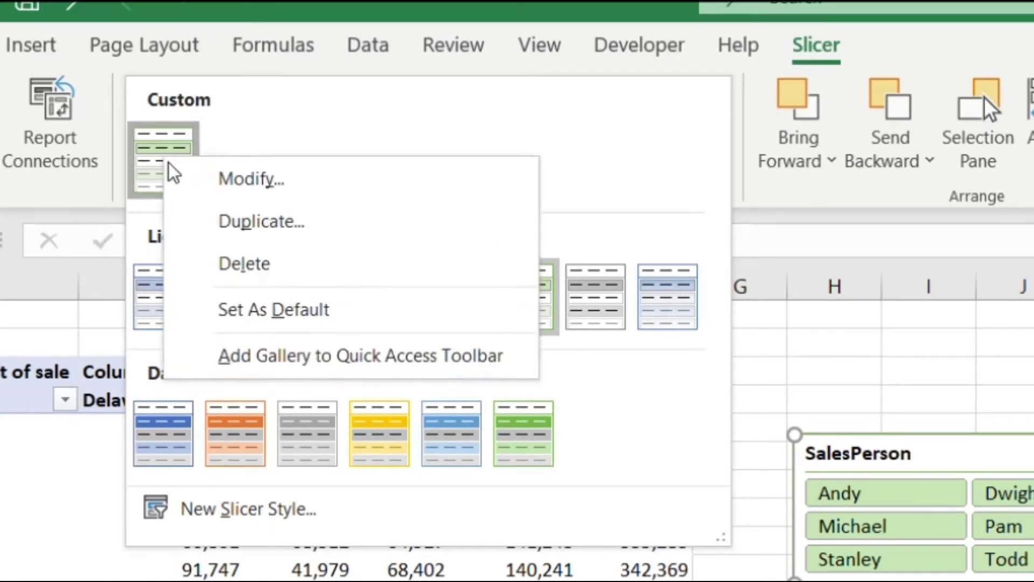
click(268, 182)
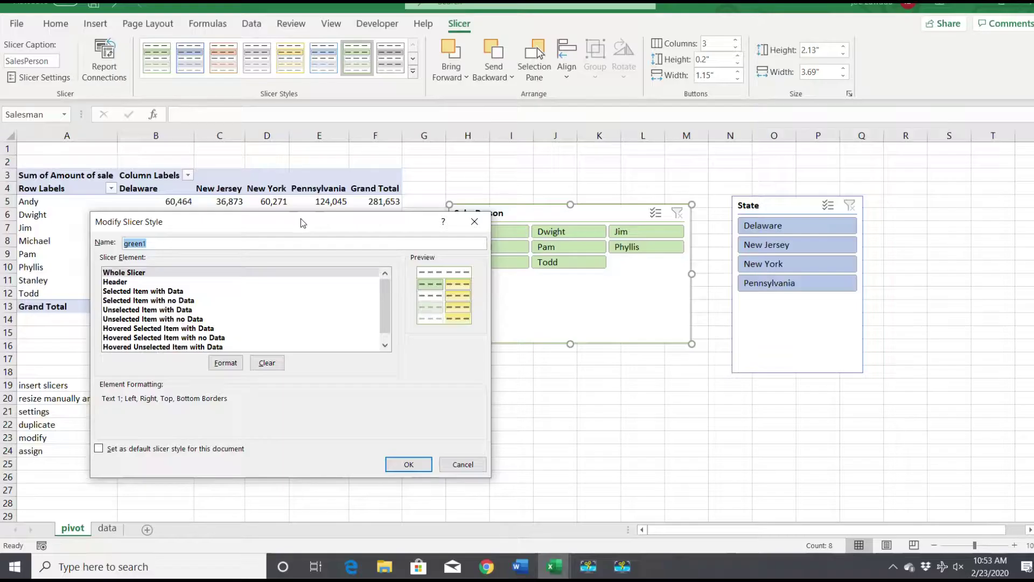
drag(300, 218, 269, 211)
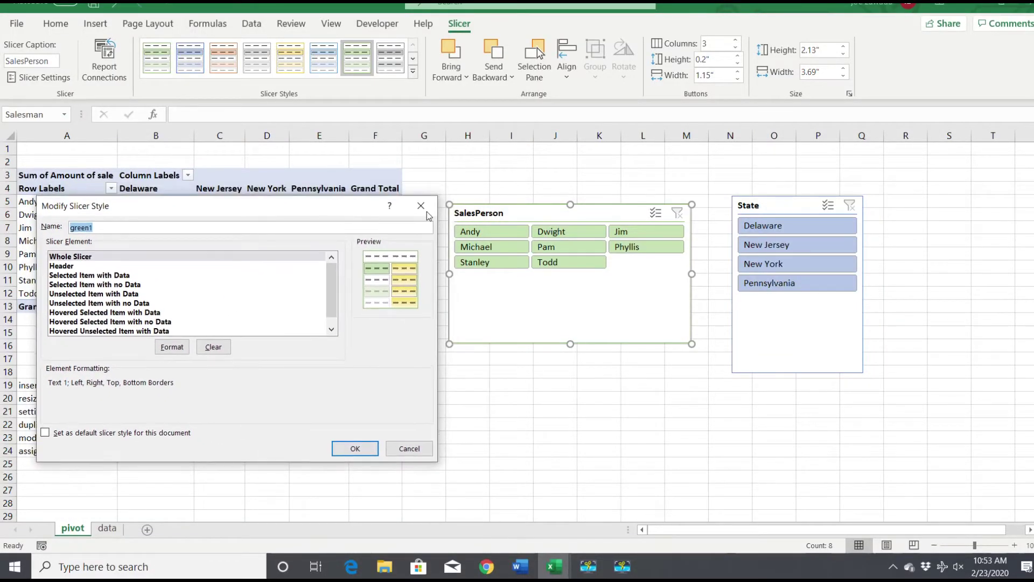
click(93, 257)
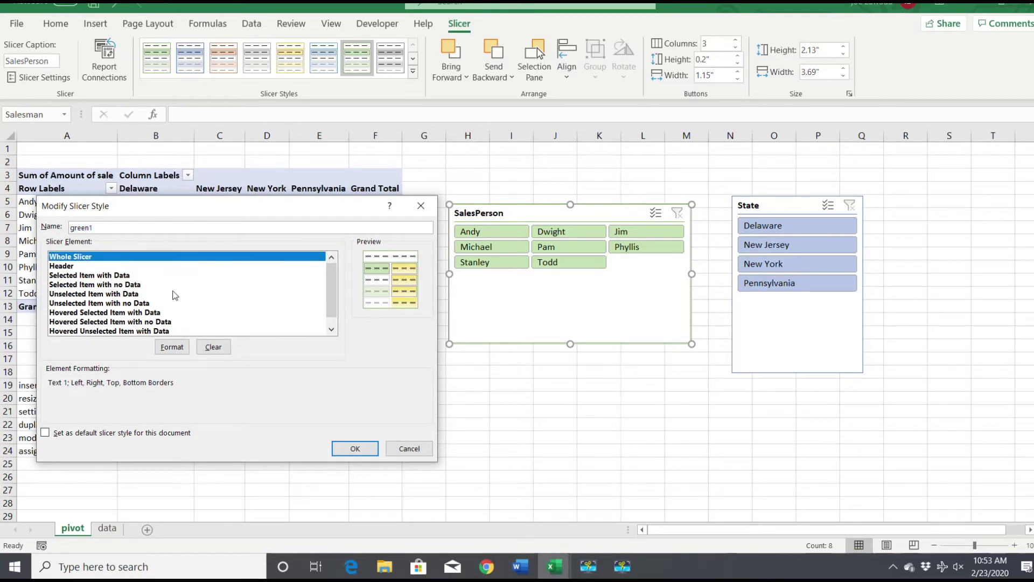
click(172, 347)
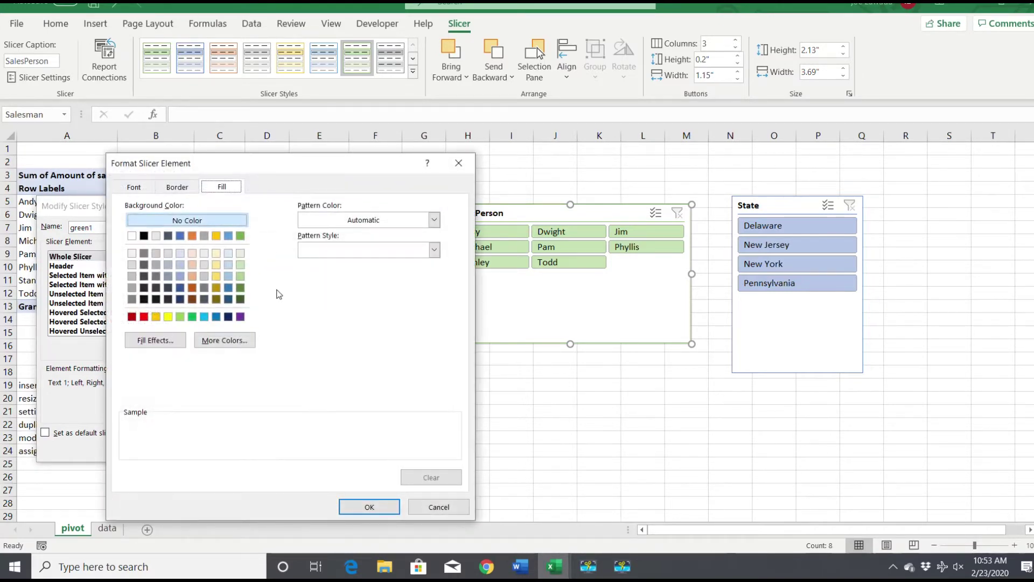
Give the whole slicer a dark green fill and set its font to Arial Nova
drag(308, 168, 868, 140)
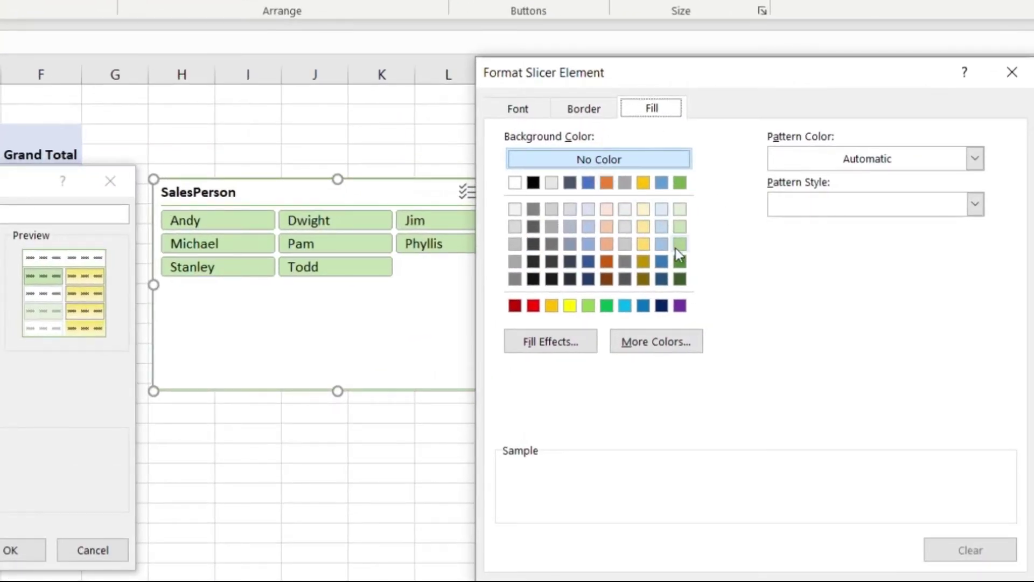
click(680, 263)
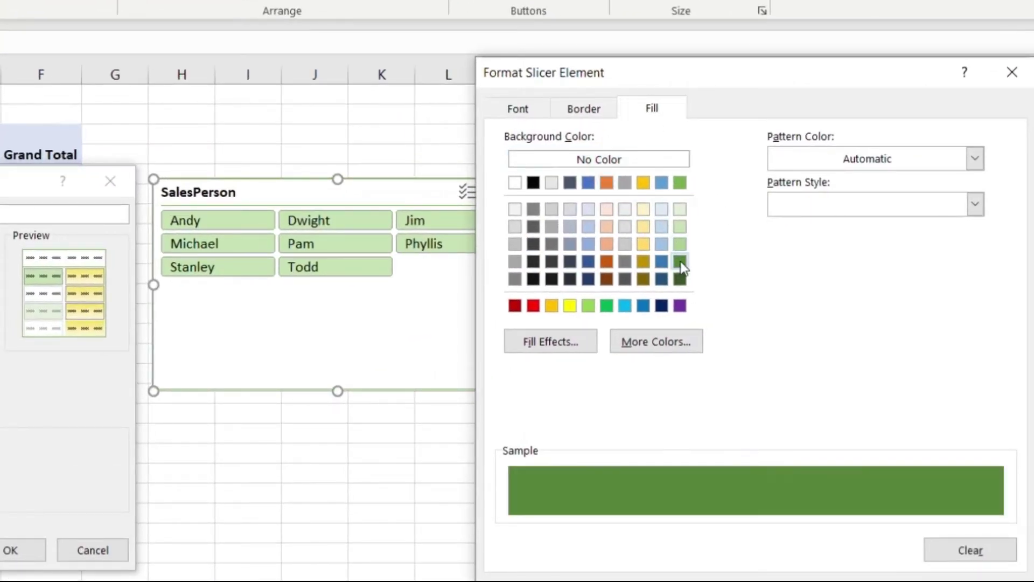
click(533, 115)
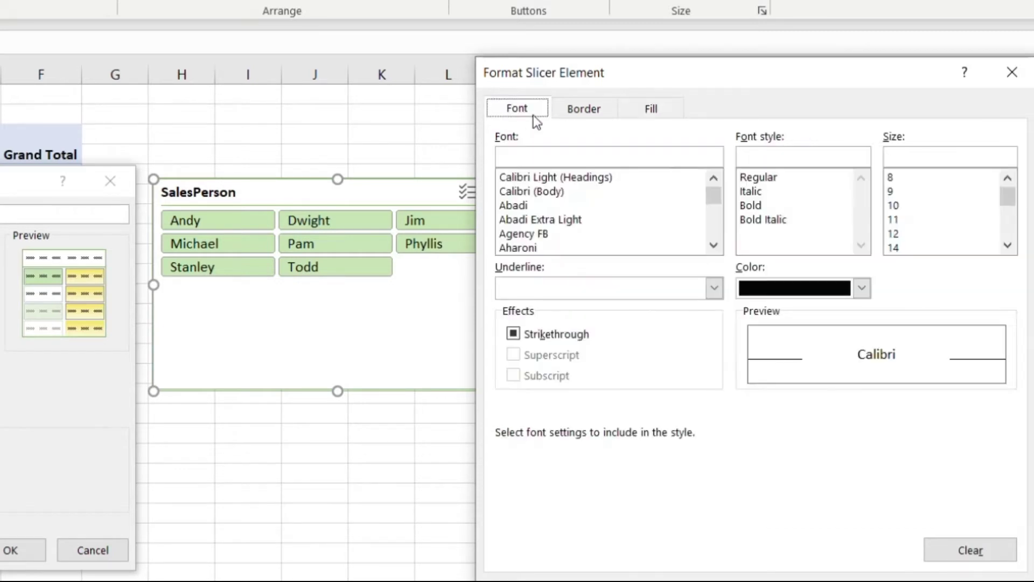
click(714, 246)
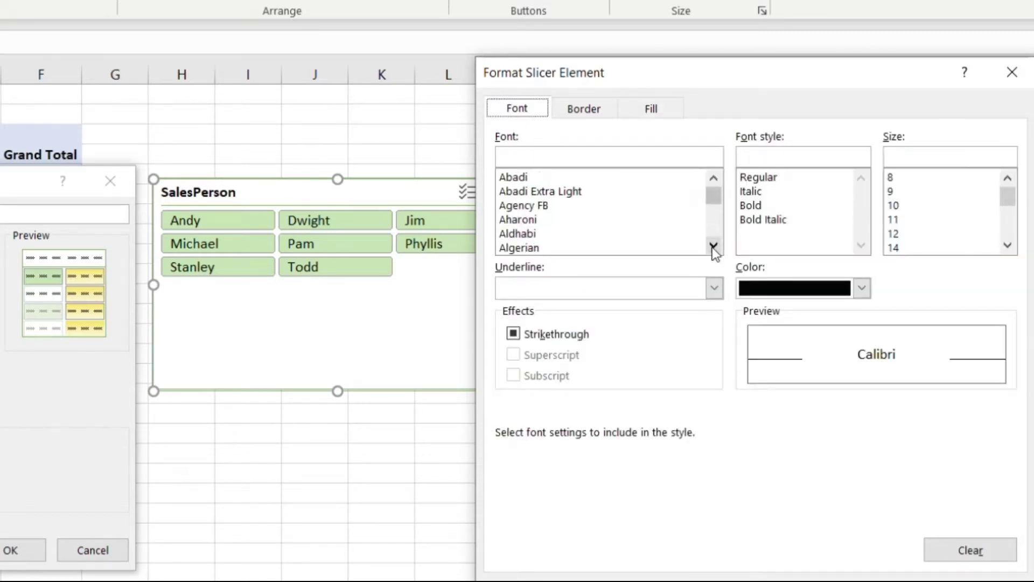
click(714, 245)
click(714, 246)
click(616, 235)
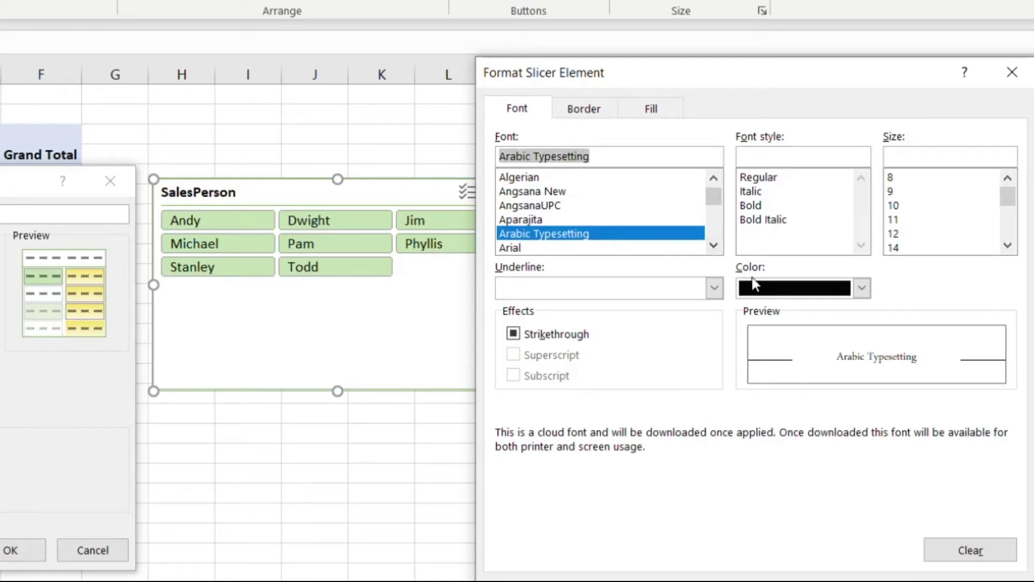
scroll(717, 236, down, 2)
click(619, 235)
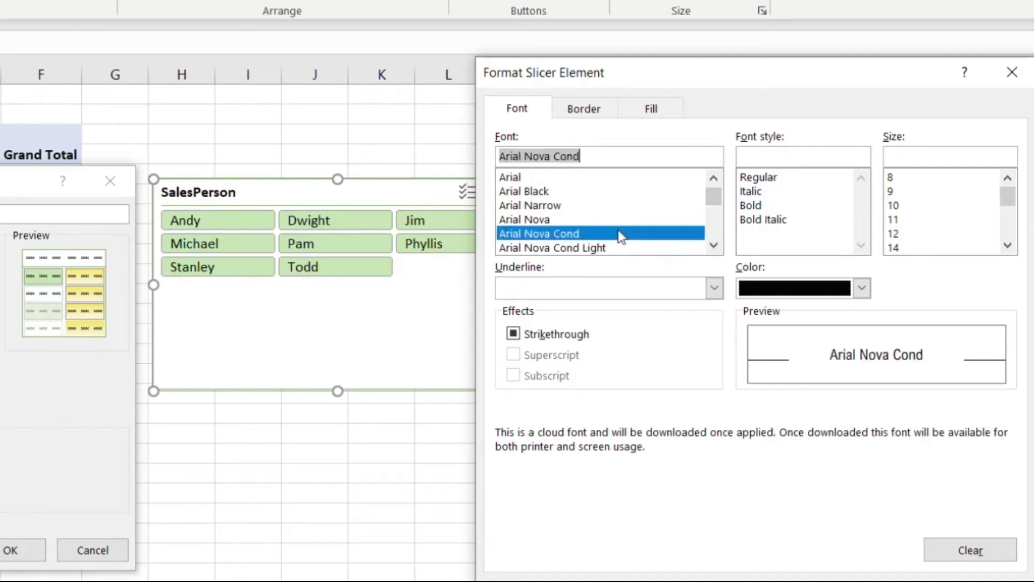
click(615, 219)
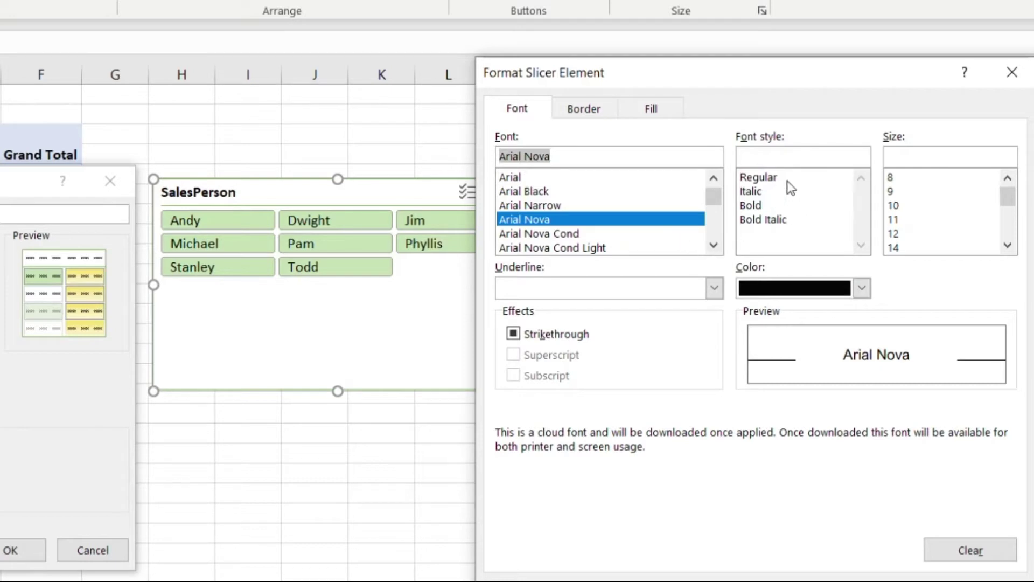
Make the slicer text Bold Italic at size 16
click(767, 210)
click(794, 223)
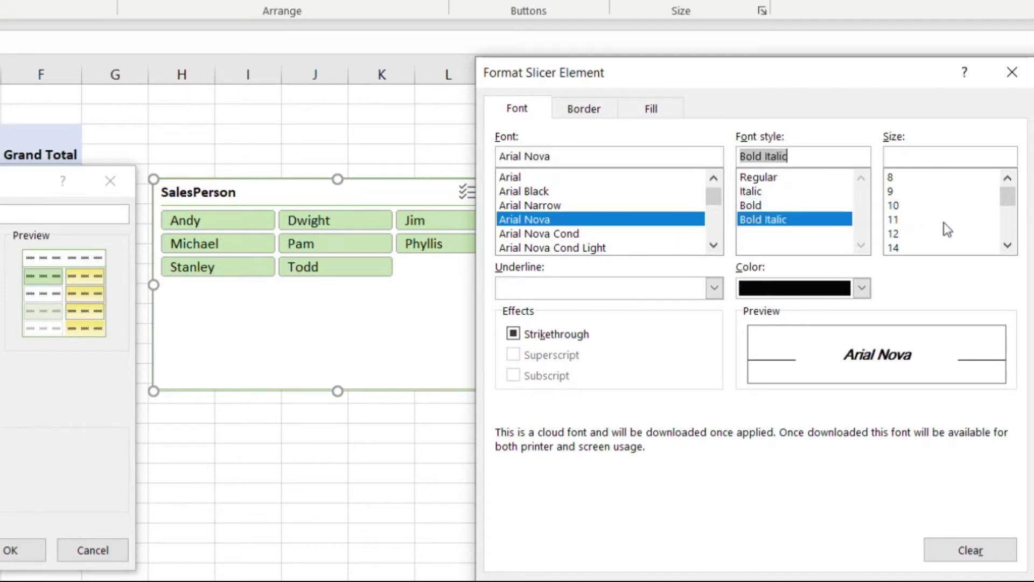
click(1007, 245)
click(925, 221)
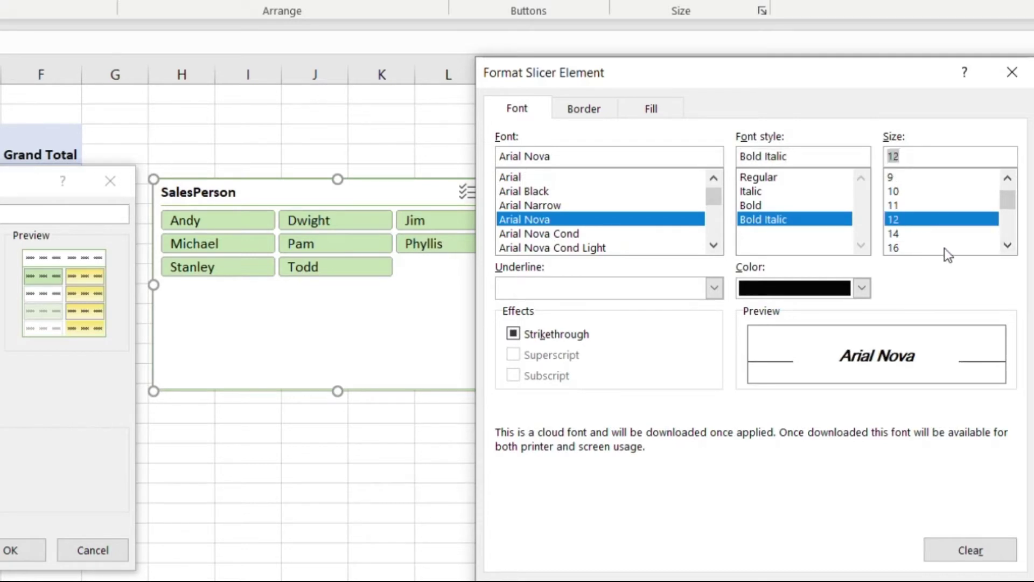
click(1008, 246)
click(926, 225)
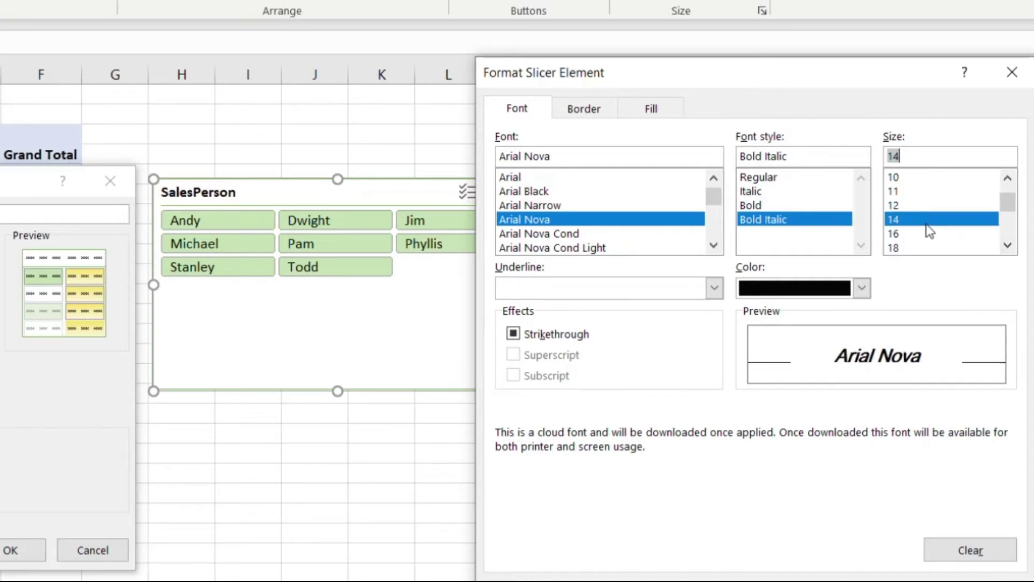
click(920, 233)
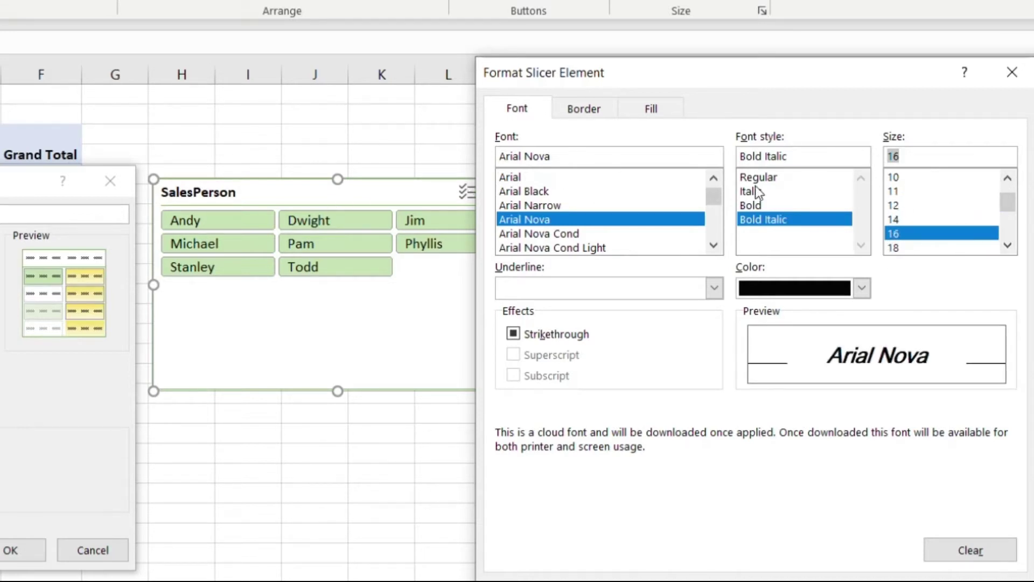
Set the border colour to black and save the green1 style changes
click(587, 109)
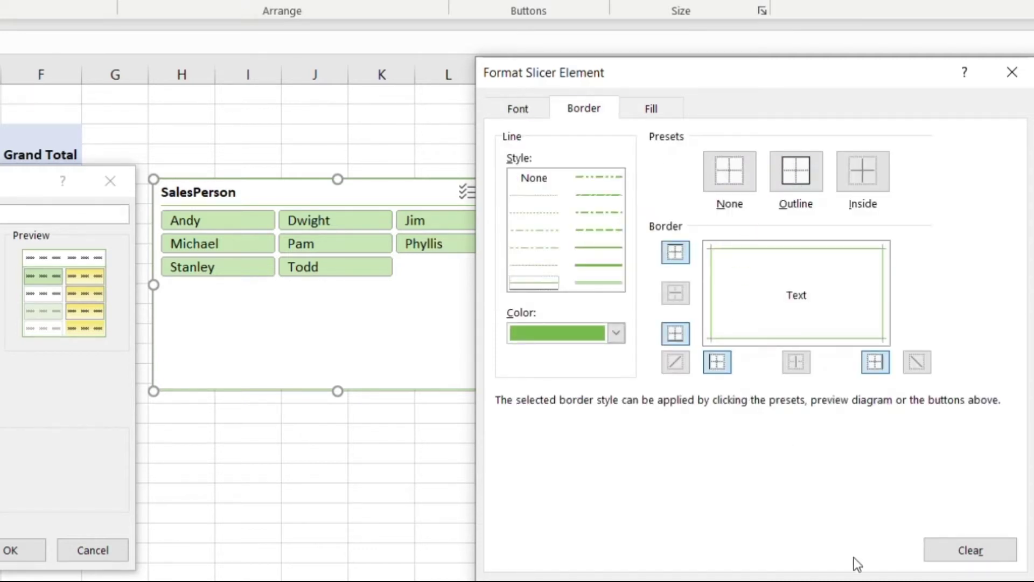
click(617, 334)
click(534, 417)
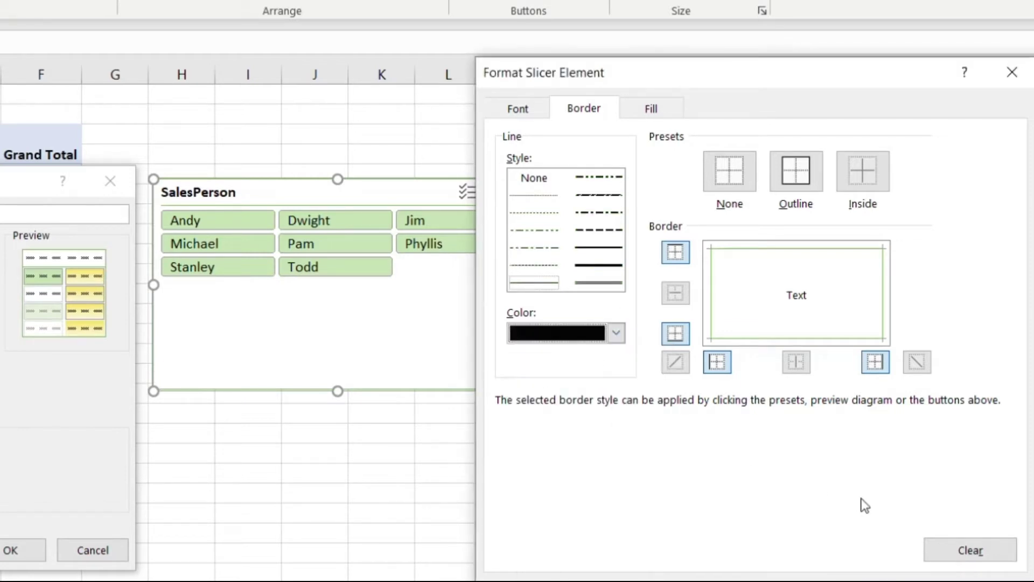
key(Return)
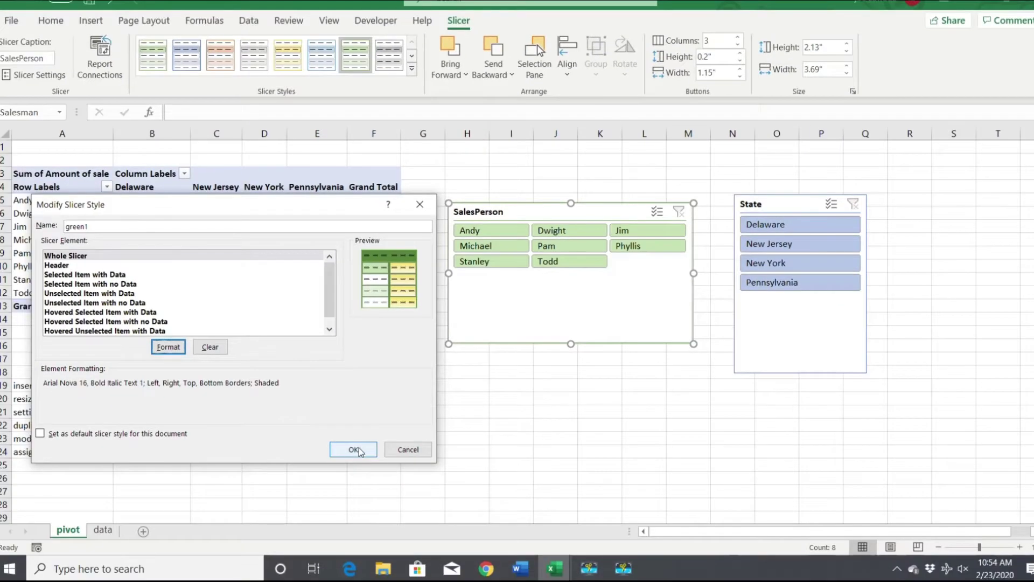
click(17, 546)
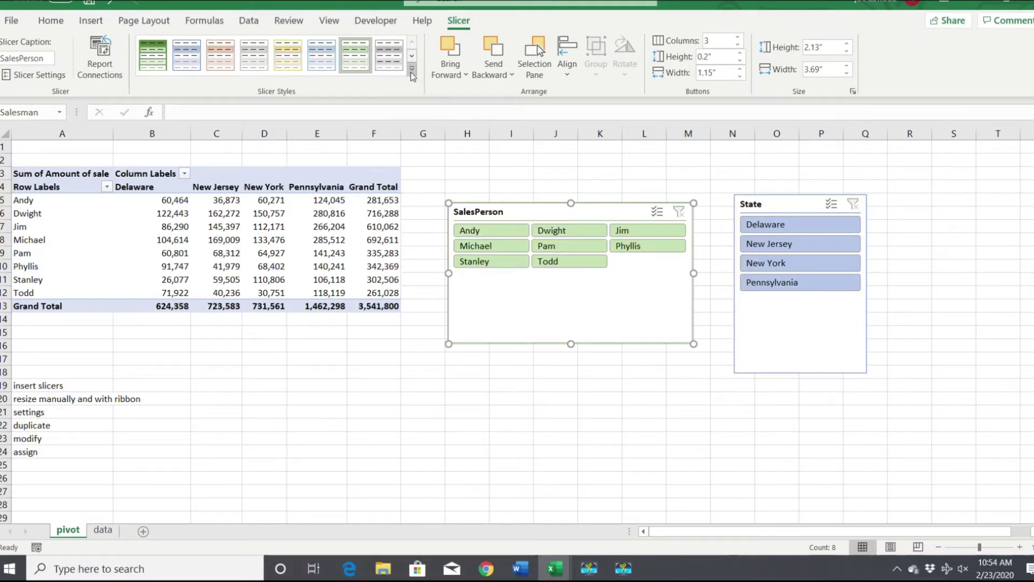
click(411, 69)
Apply the green1 style to the SalesPerson slicer
click(155, 74)
click(154, 74)
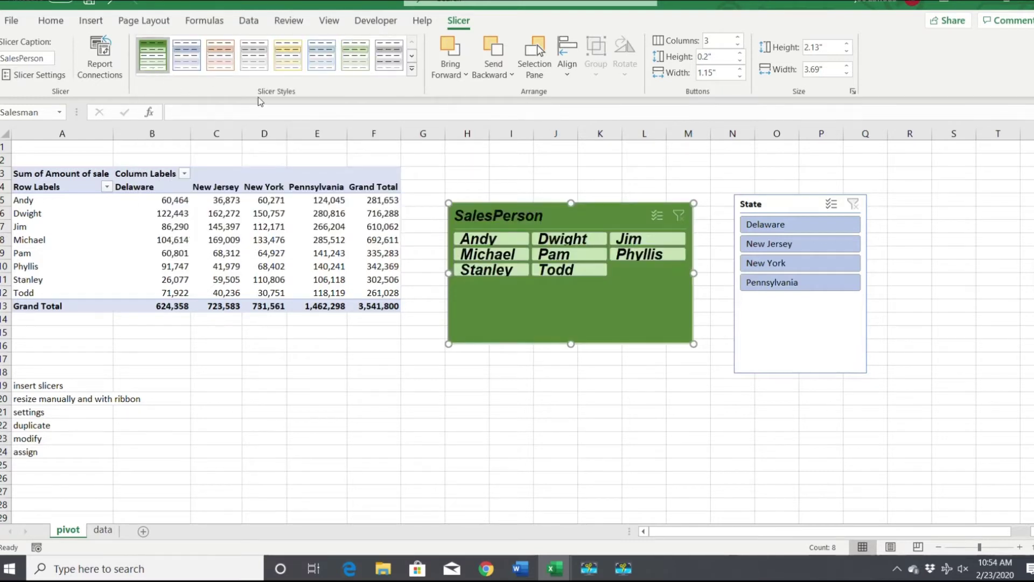
key(Escape)
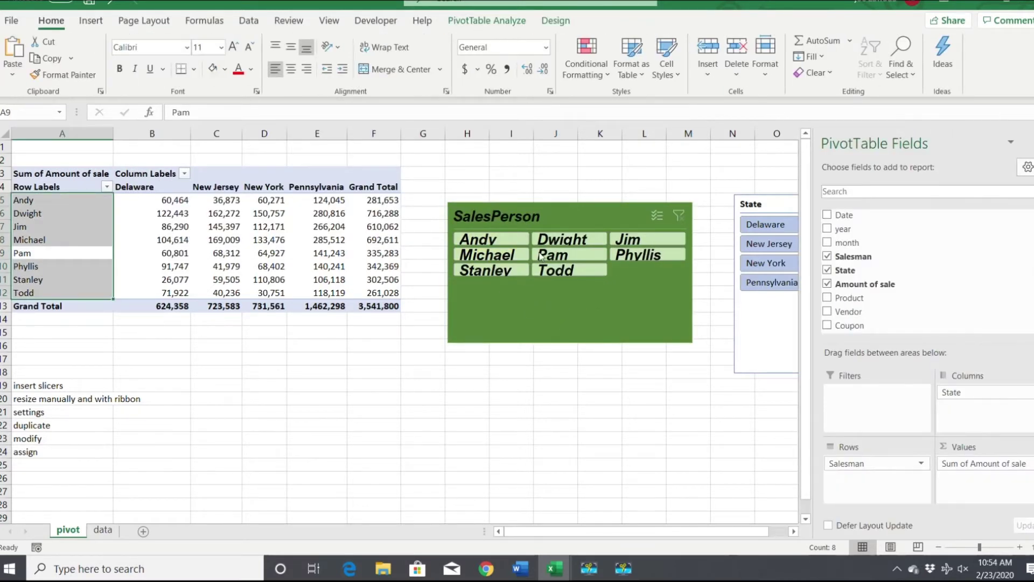
Move the slicer beside the pivot, shorten it, set 2 columns, and filter by one salesperson
drag(574, 207, 561, 239)
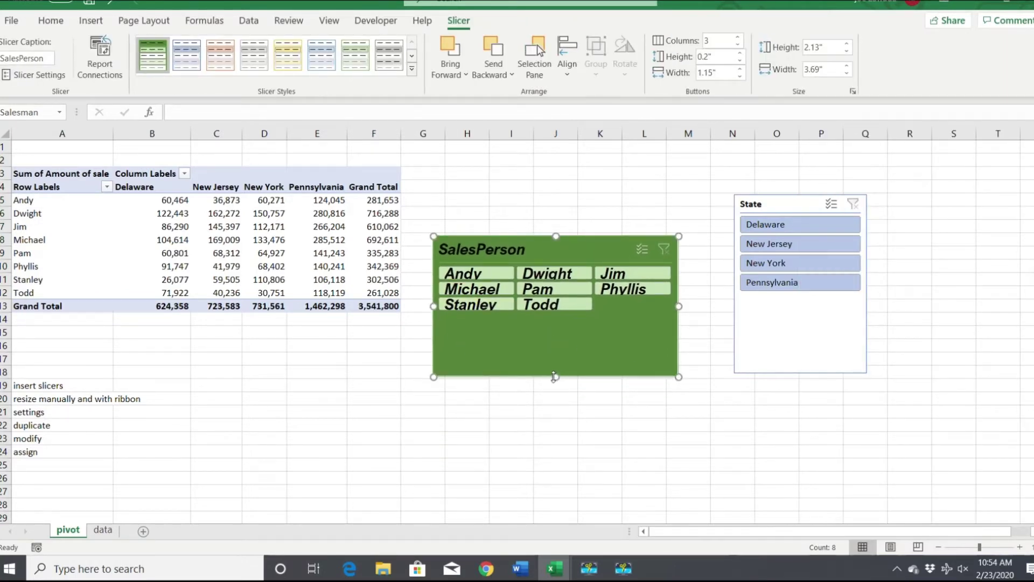
drag(556, 378, 556, 329)
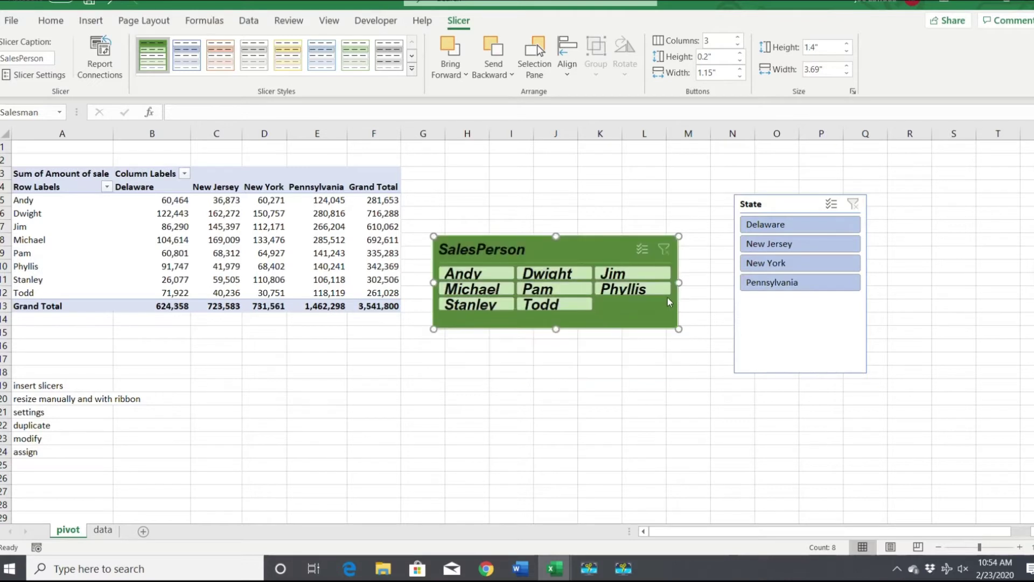
click(738, 46)
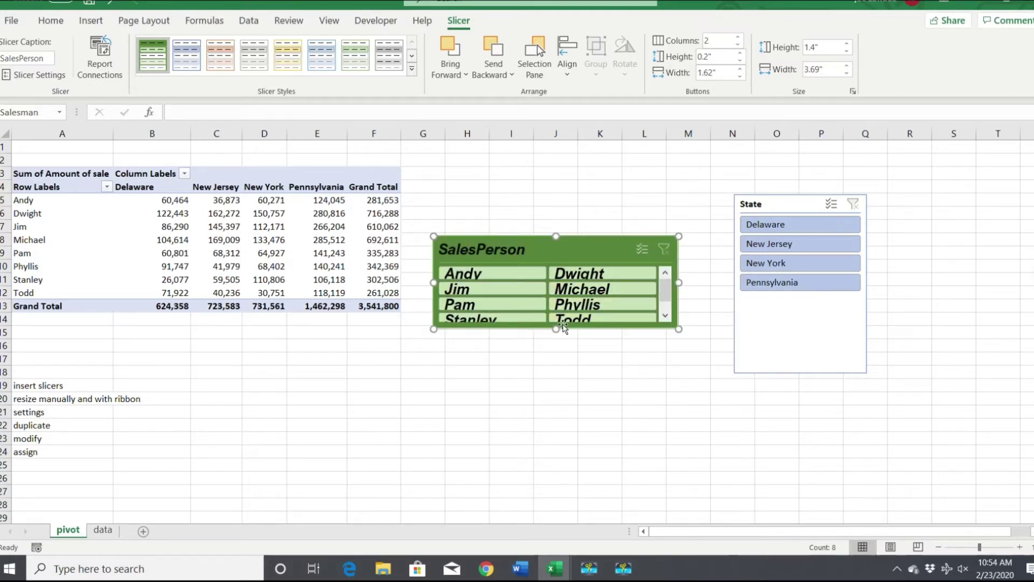
drag(557, 331, 600, 301)
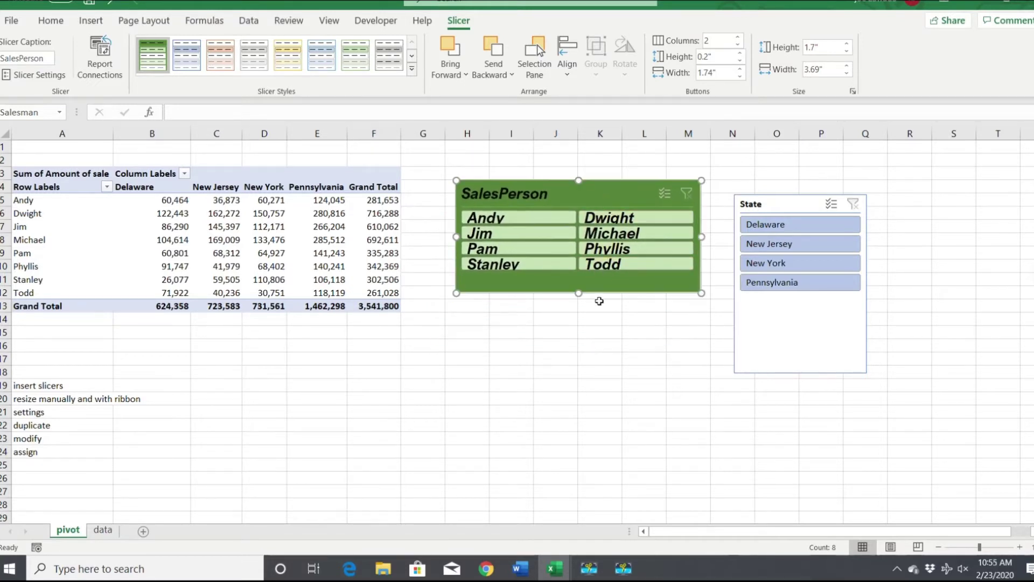
click(526, 235)
Filter the pivot to Phyllis and Stanley, then nudge the SalesPerson slicer up and left
click(530, 249)
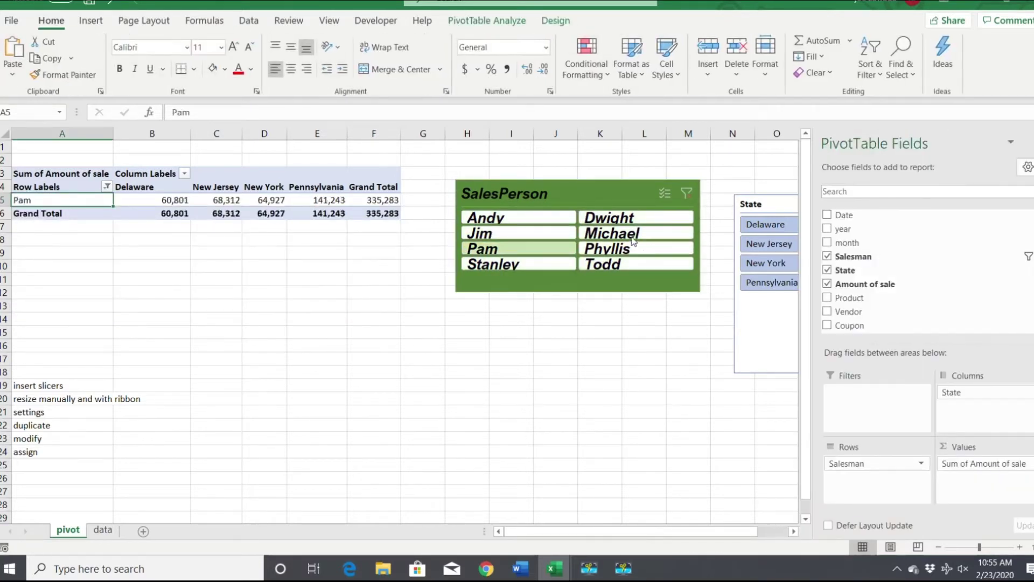
click(633, 236)
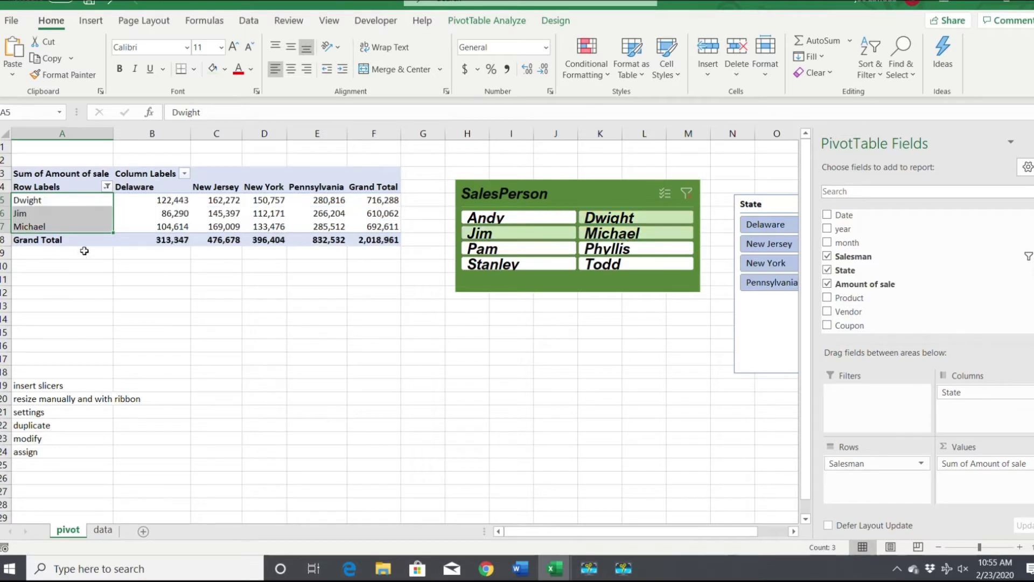
click(626, 273)
click(562, 328)
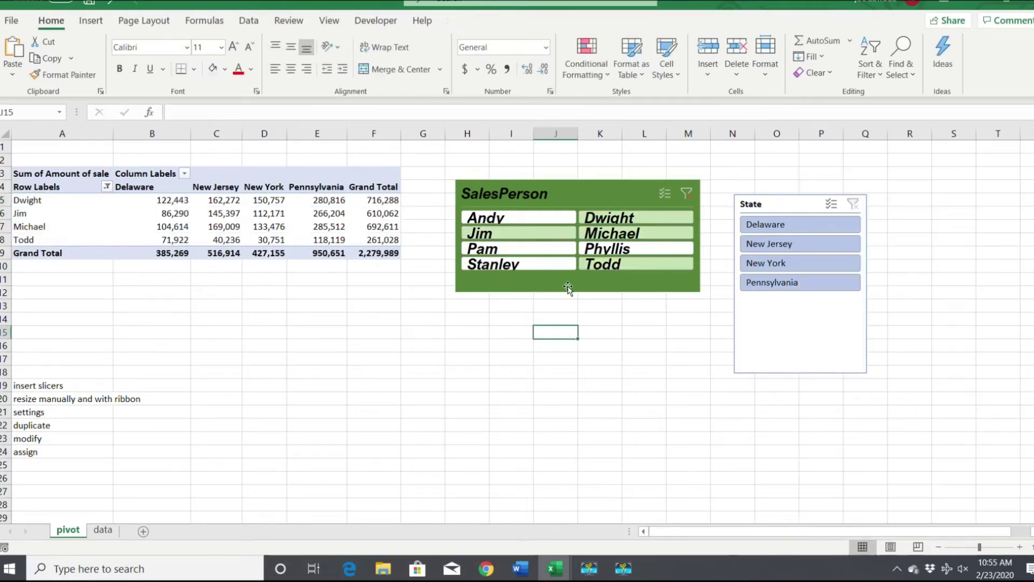
click(621, 250)
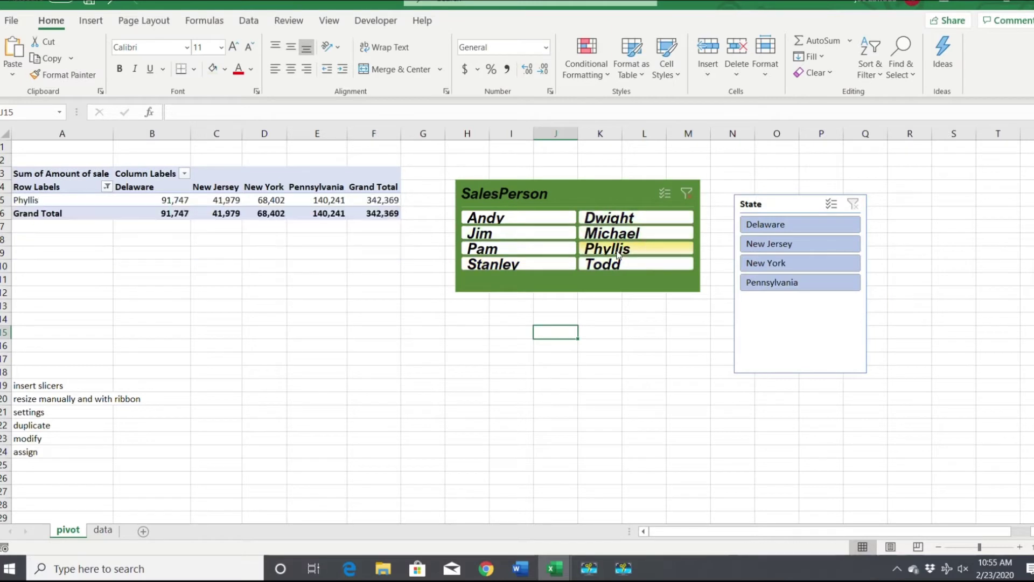
ctrl+click(537, 272)
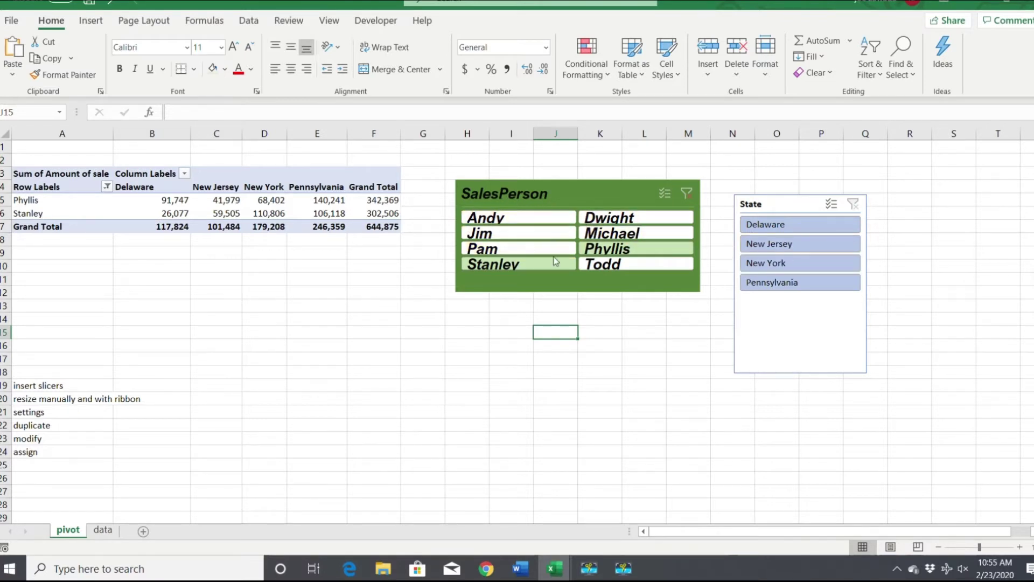
drag(565, 193, 560, 165)
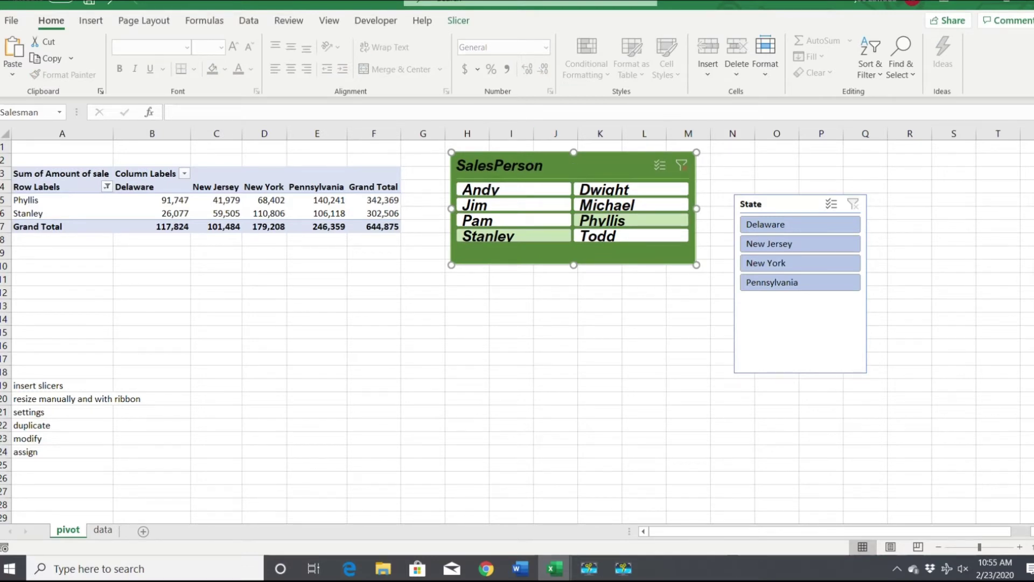
Reopen the green1 style for modification and open its Whole Slicer formatting
click(458, 21)
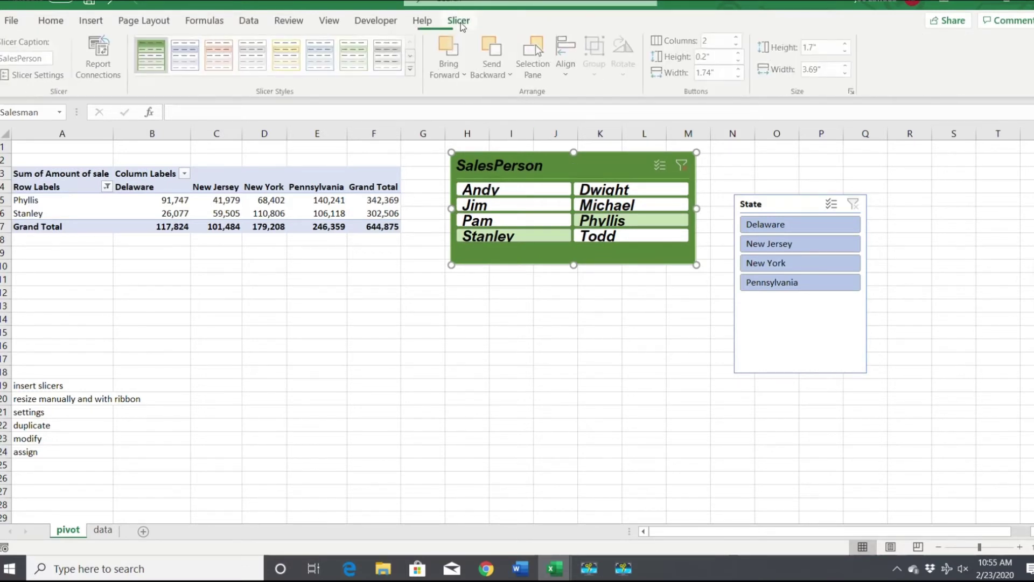
click(412, 70)
right_click(173, 81)
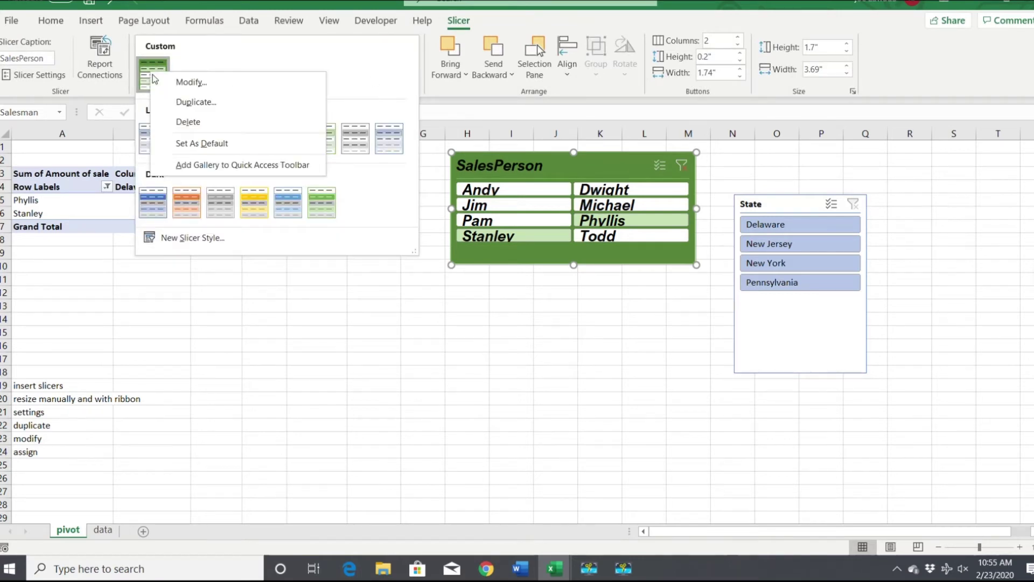
click(181, 84)
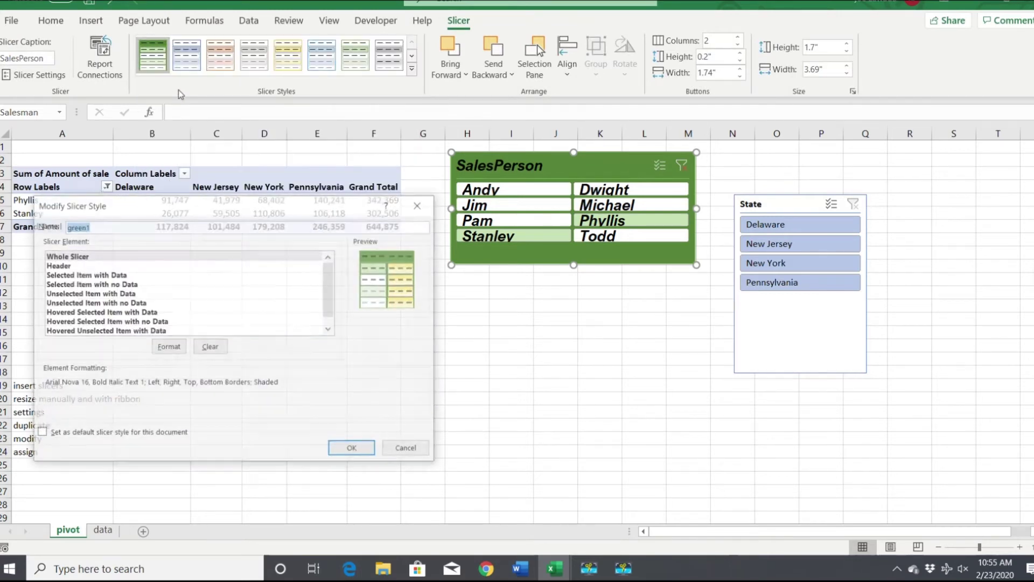
click(169, 348)
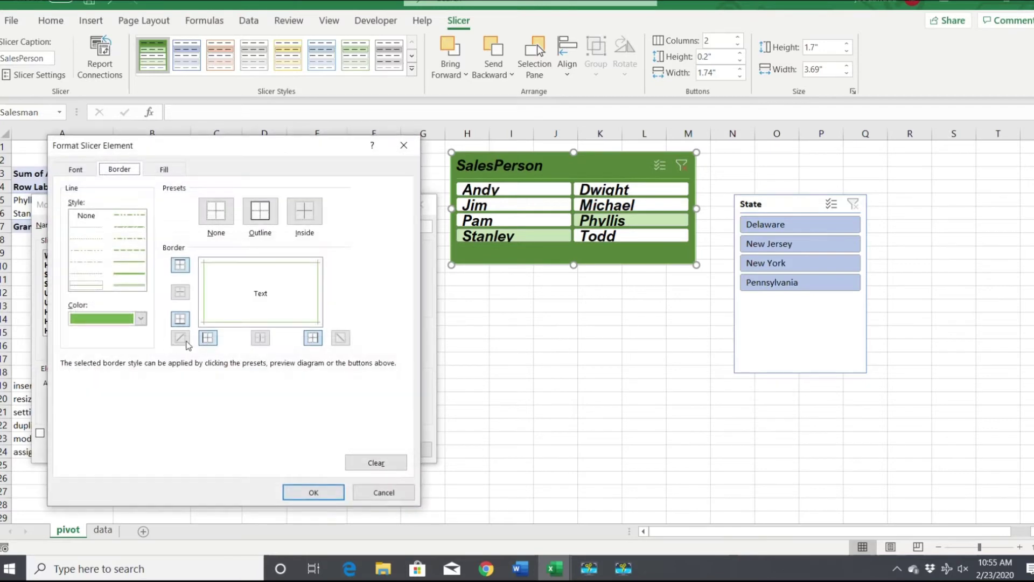
Switch green1 to a light green fill with Bahnschrift SemiLight text and save the style
click(165, 170)
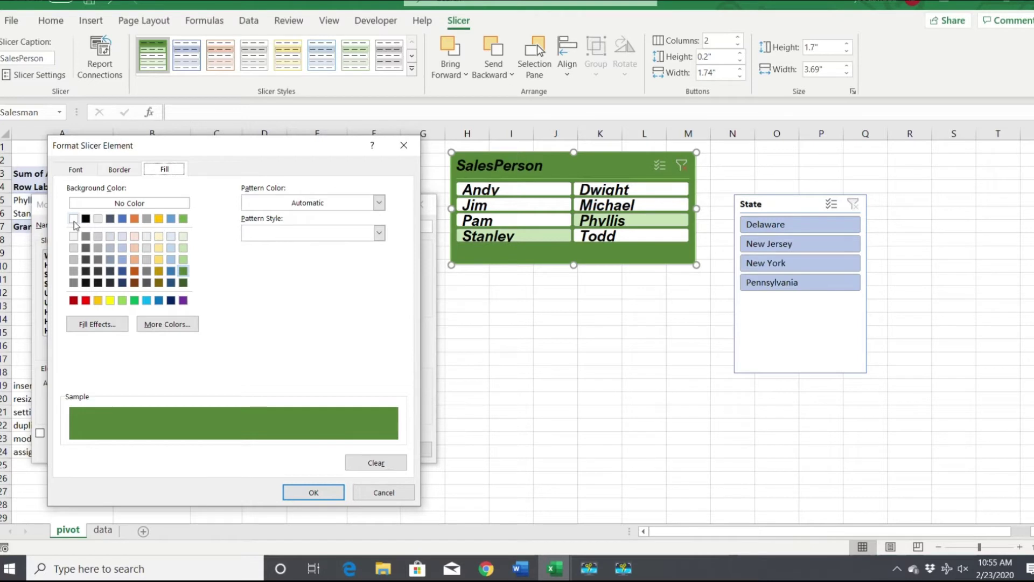
click(183, 248)
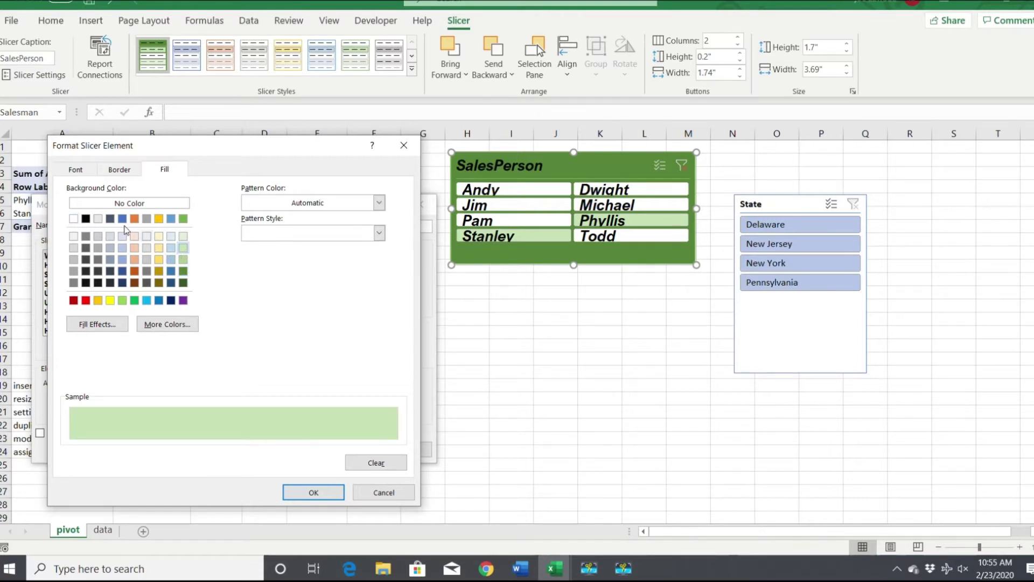
click(81, 171)
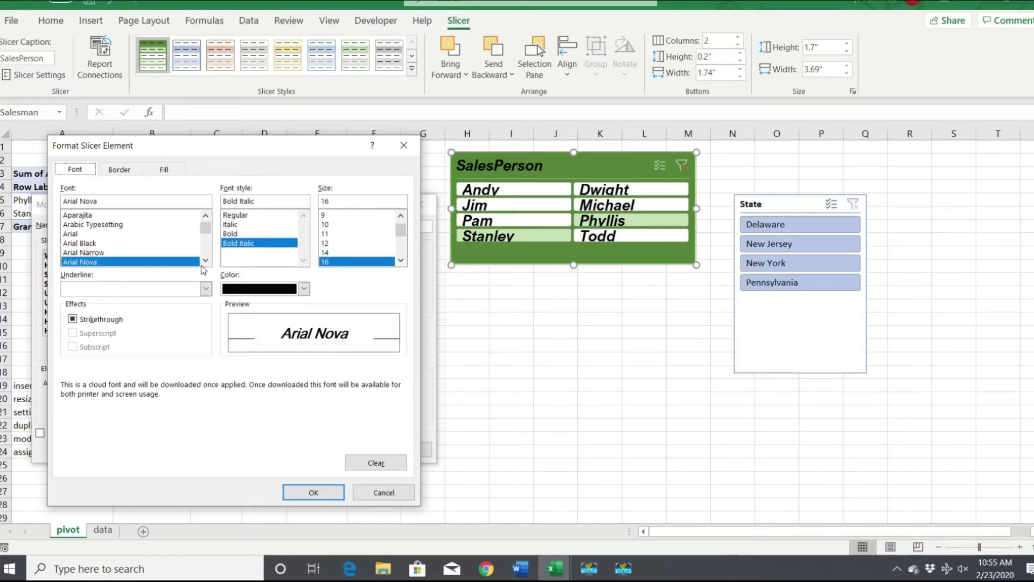
scroll(208, 262, down, 1)
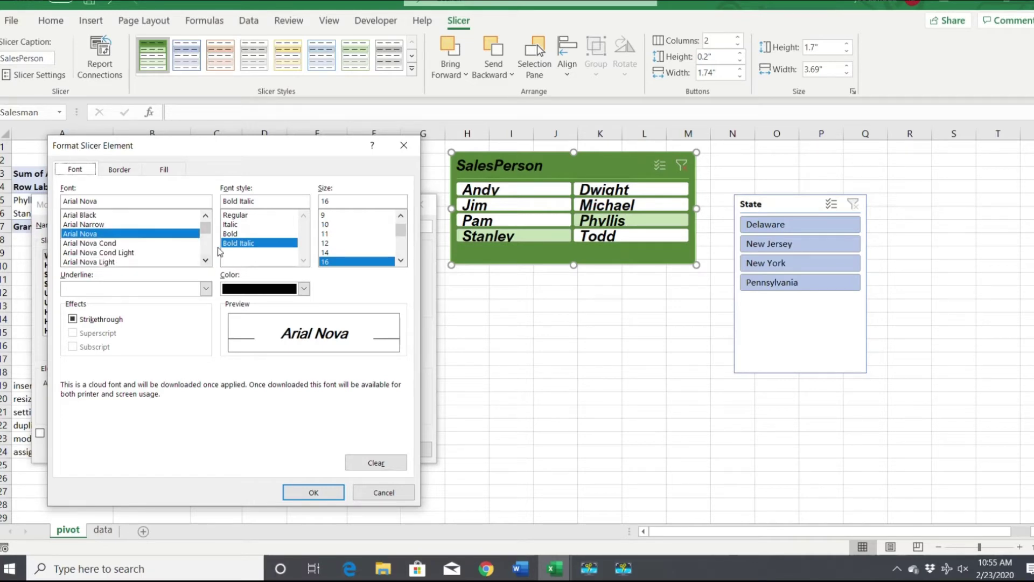
scroll(207, 254, down, 4)
click(123, 245)
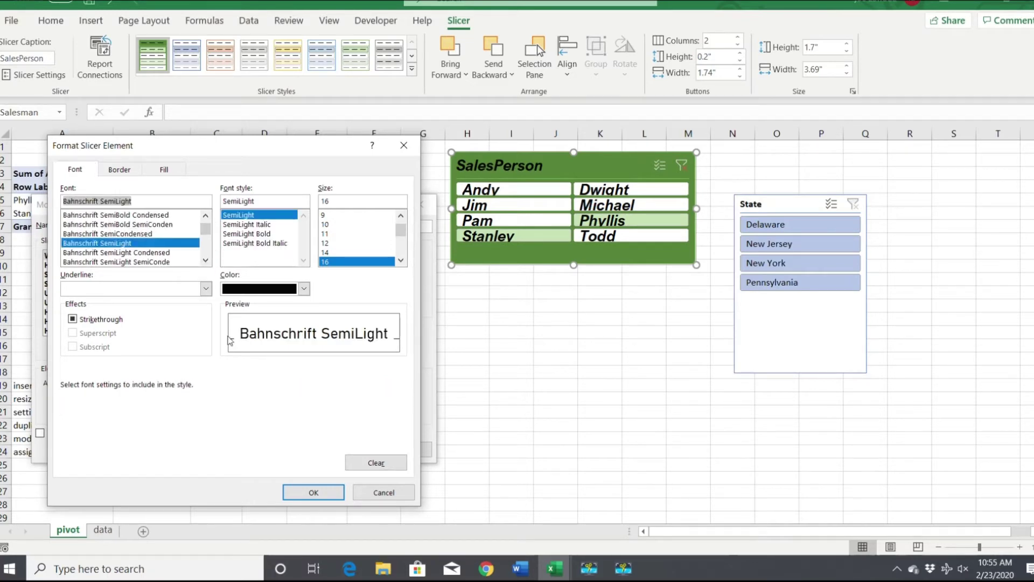
click(314, 492)
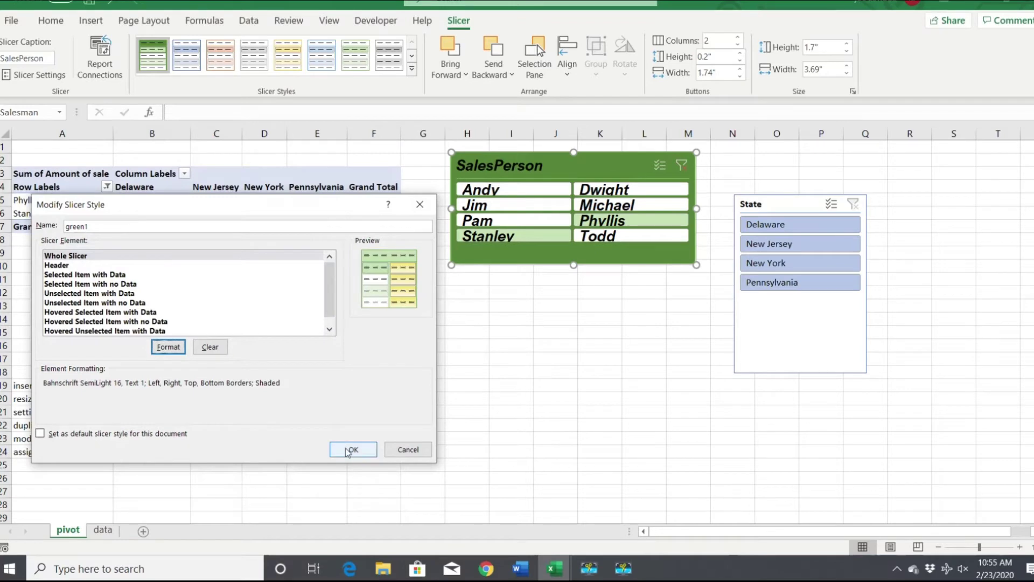
click(350, 448)
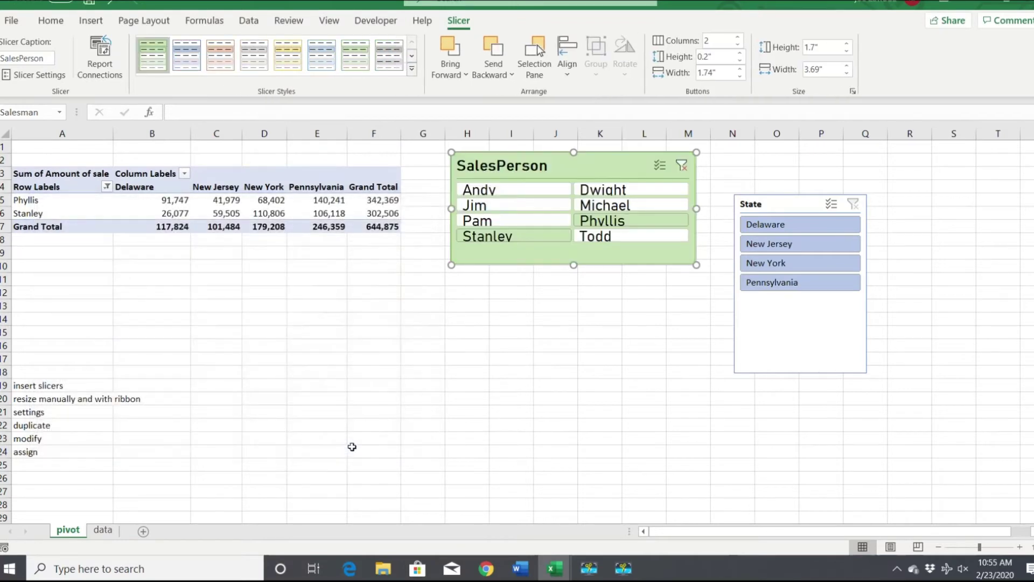
Filter the pivot table to Stanley only
click(515, 204)
click(533, 221)
click(537, 234)
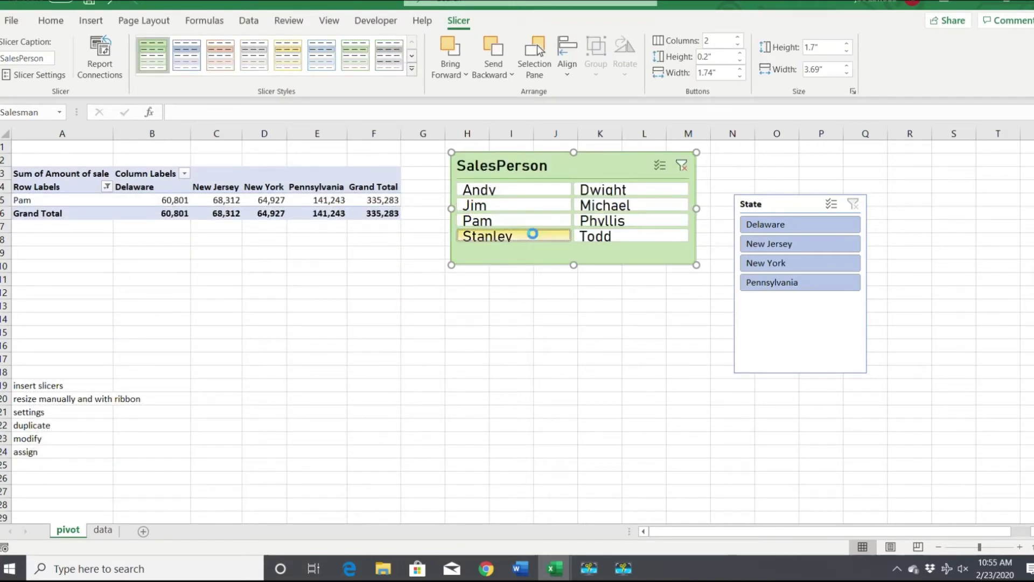
Set SalesPerson buttons to 0.4" tall, stretch the slicer to show all names, and raise the State slicer
click(740, 54)
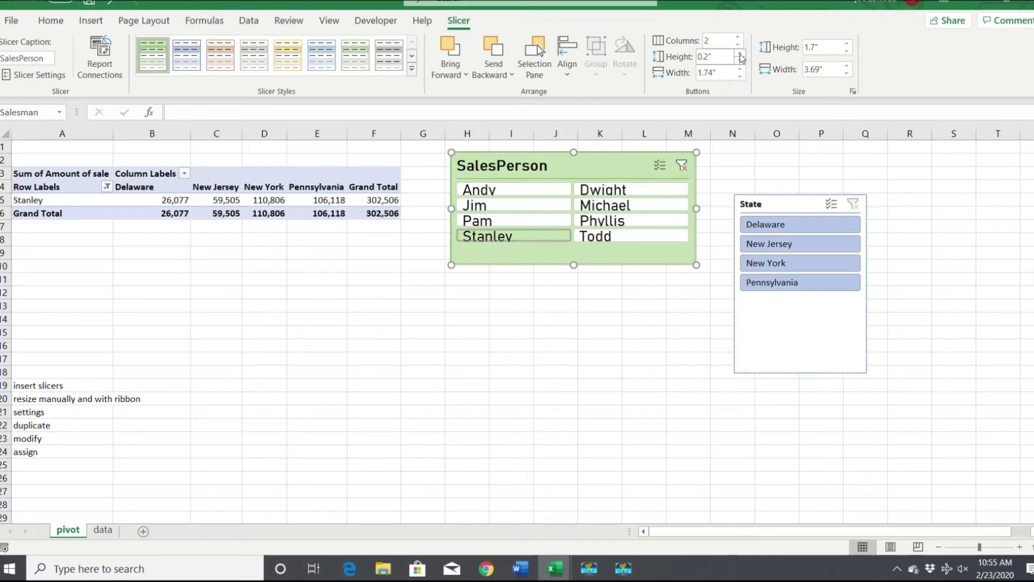
click(740, 53)
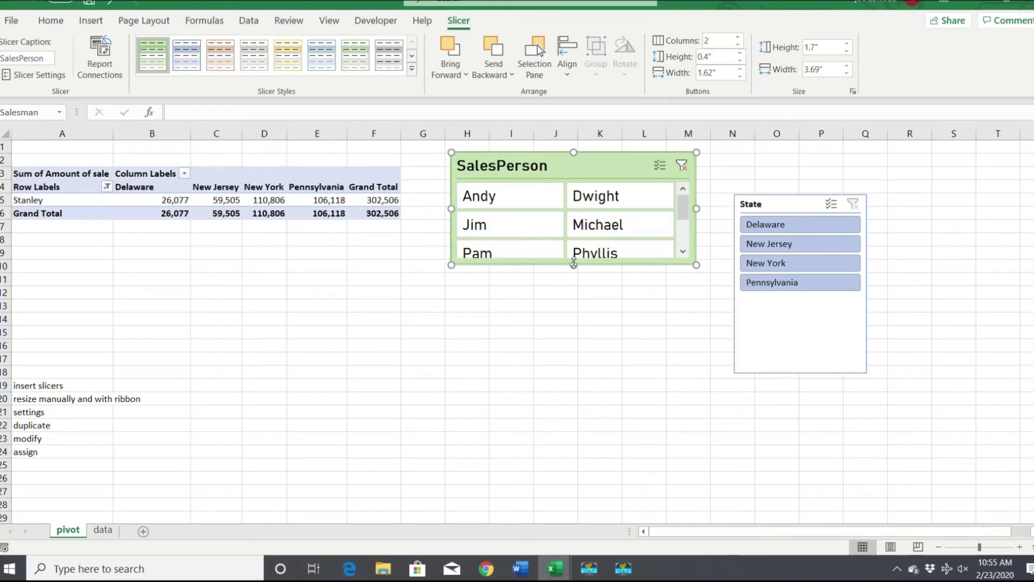
drag(574, 264, 576, 298)
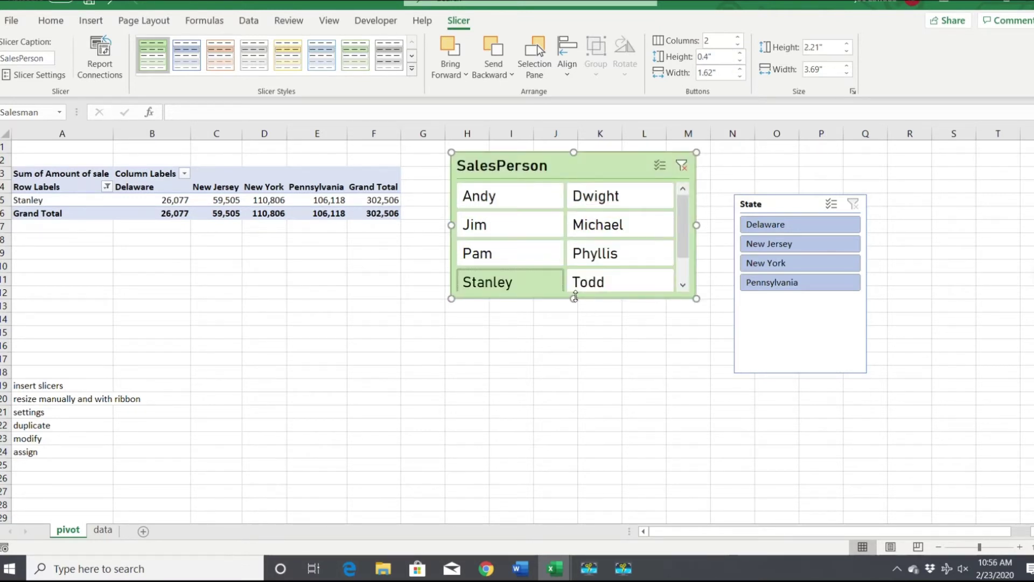
click(466, 357)
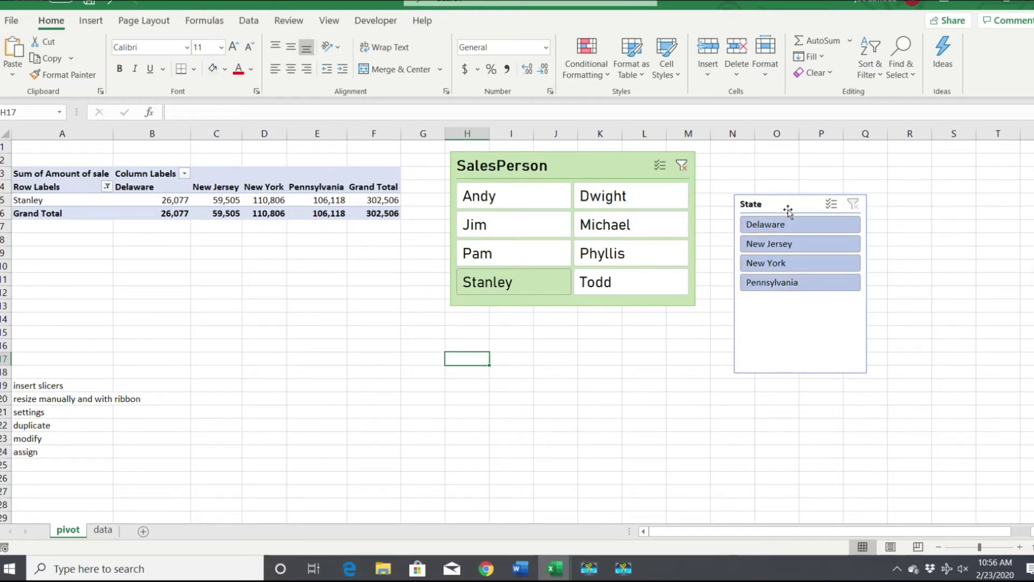
drag(788, 209, 817, 187)
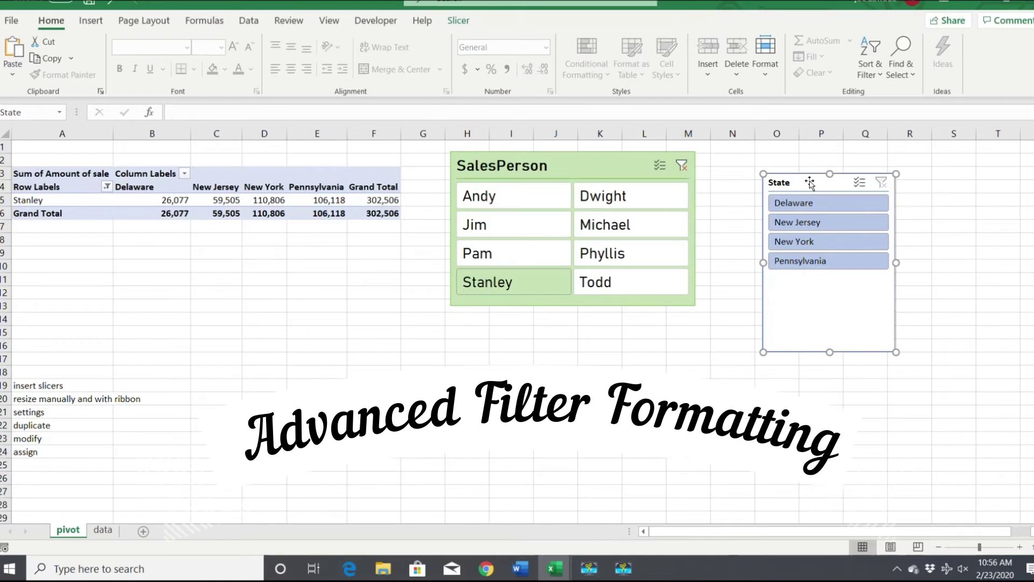
Duplicate the yellow light slicer style and save it as a custom copy
click(459, 20)
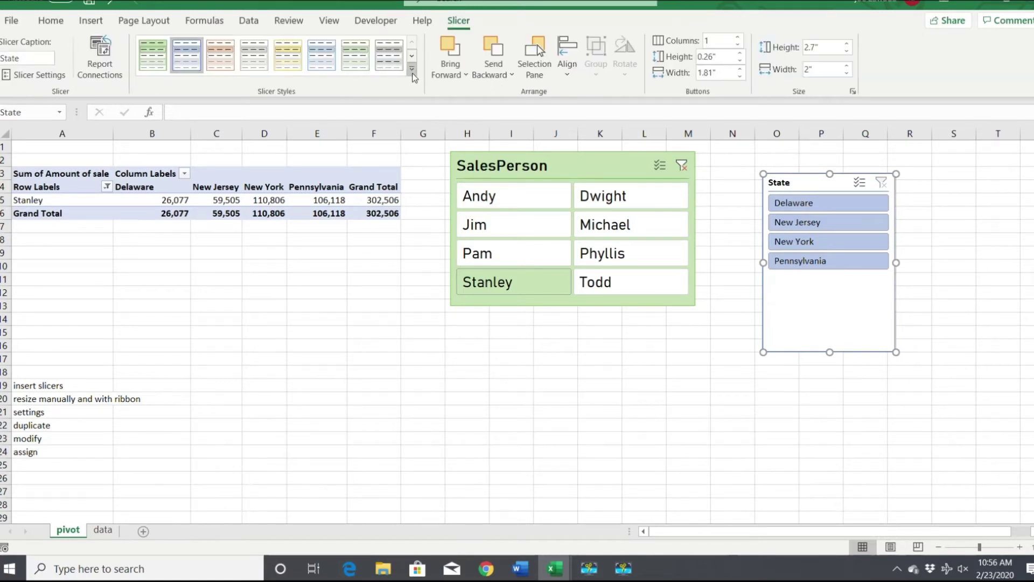
click(413, 70)
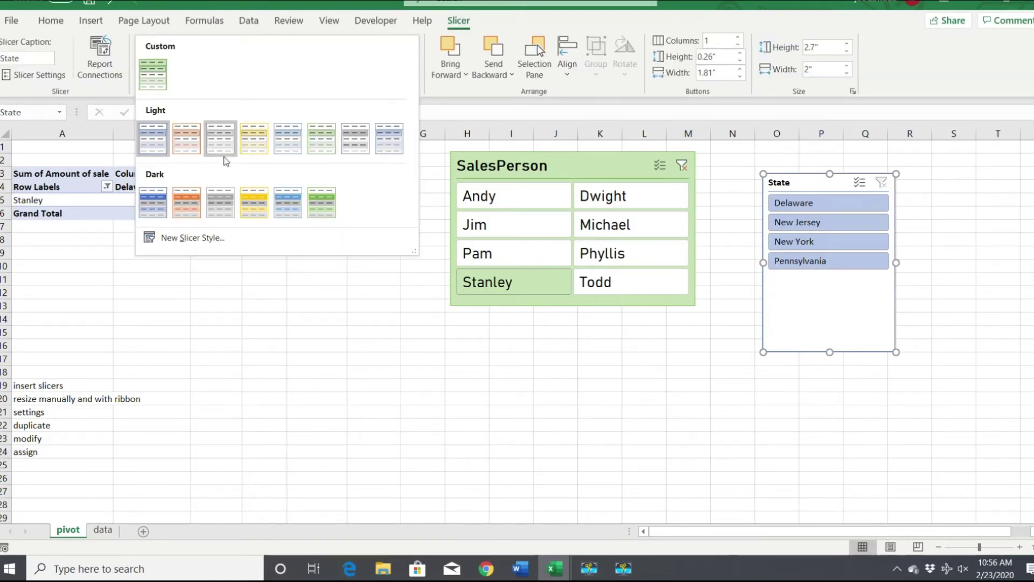
right_click(263, 149)
click(297, 172)
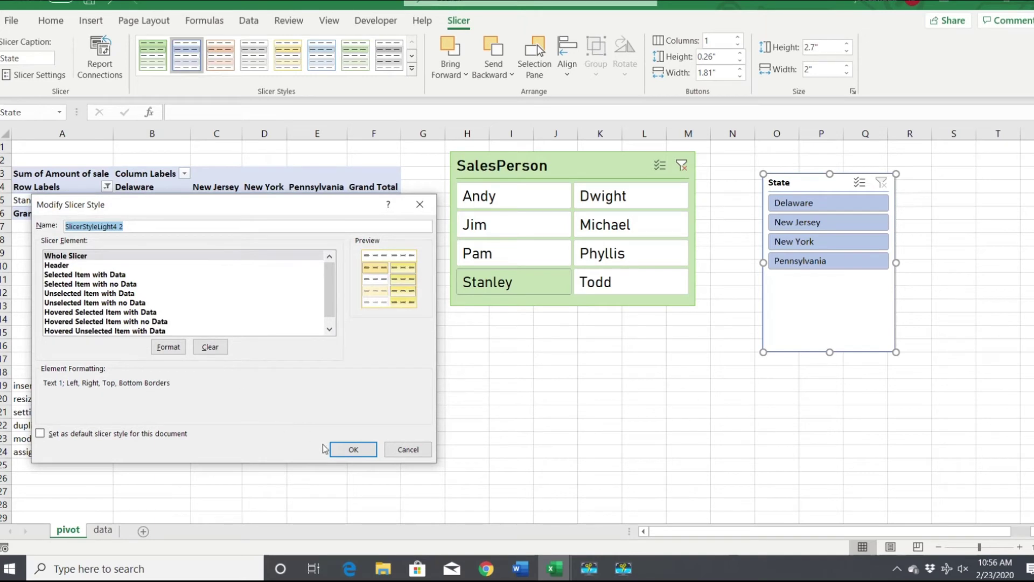
click(352, 449)
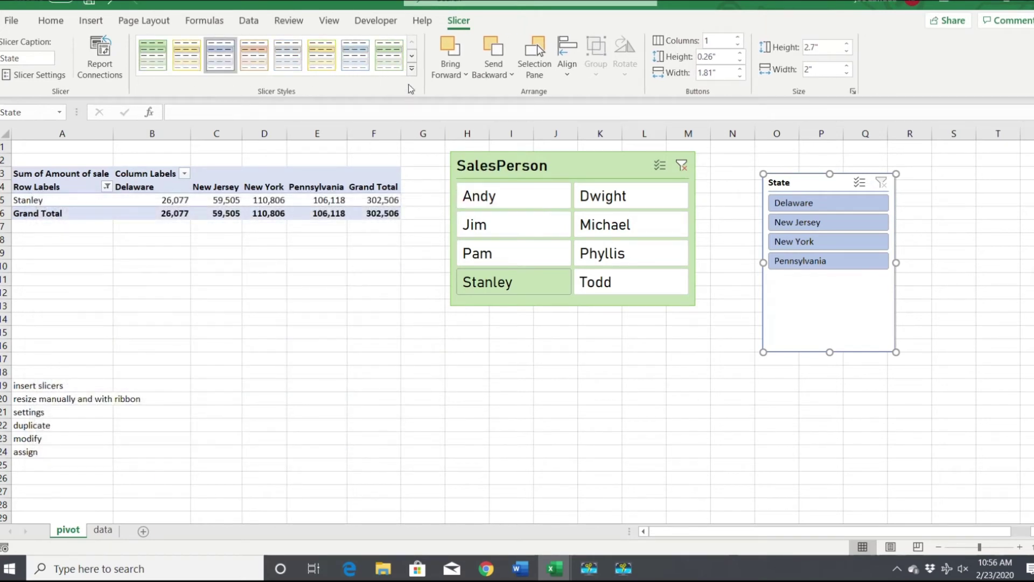
Apply the custom yellow style 'SlicerStyleLight4 2' to the State slicer and reopen its style options
click(412, 69)
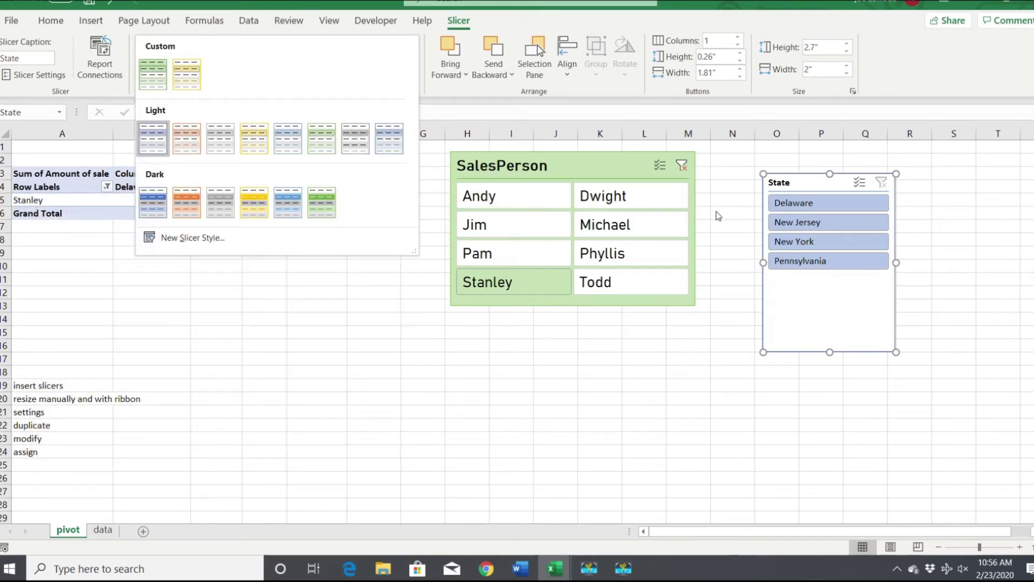
click(186, 74)
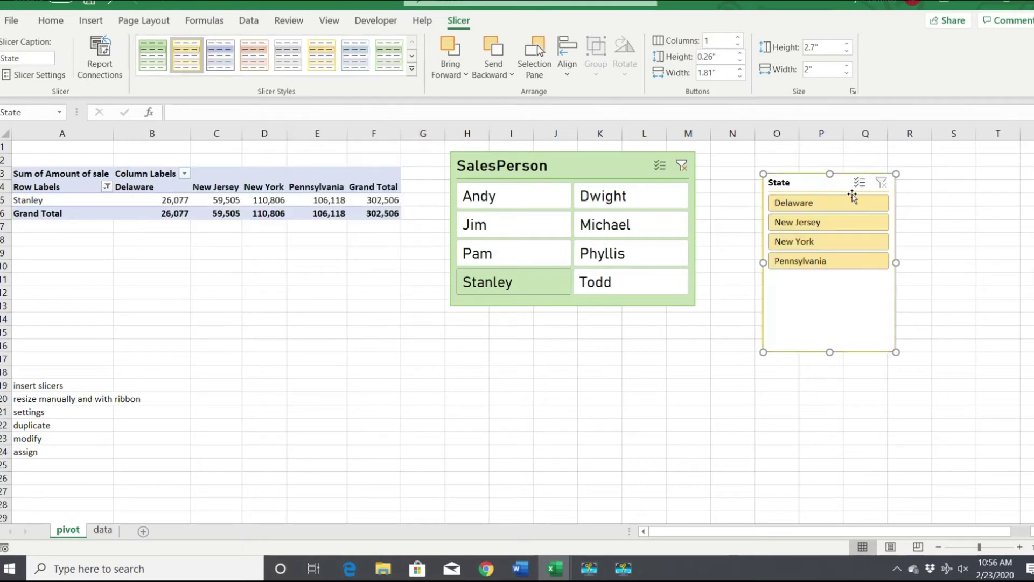
click(413, 70)
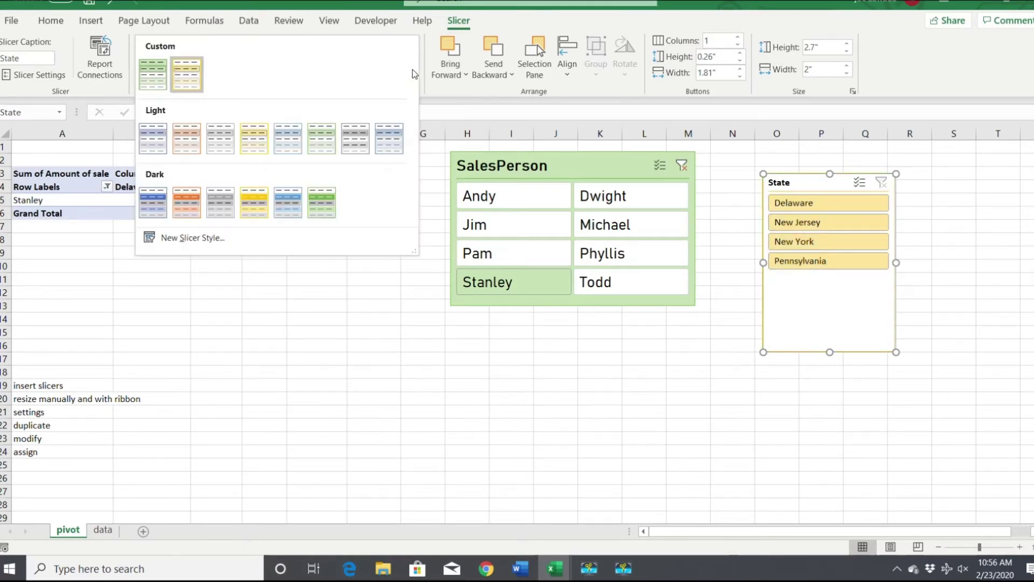
right_click(190, 76)
In the yellow style's Header element, remove all borders and set a white fill
click(218, 81)
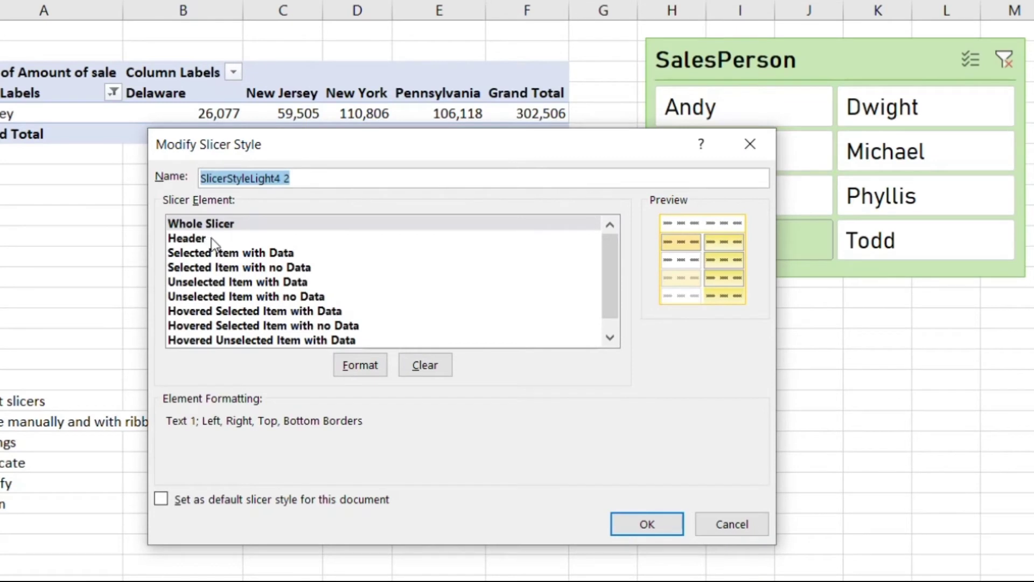
click(213, 240)
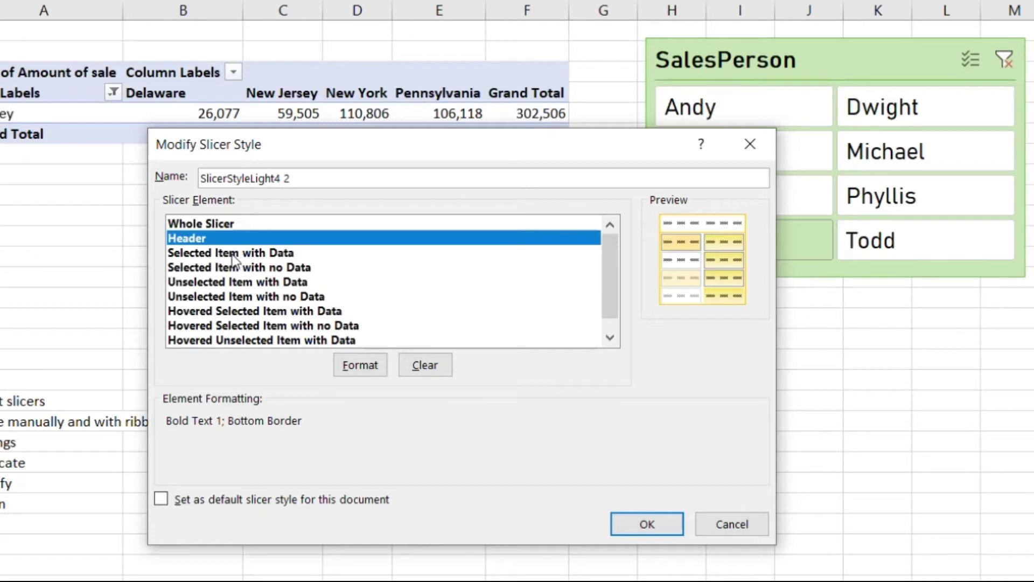
click(361, 369)
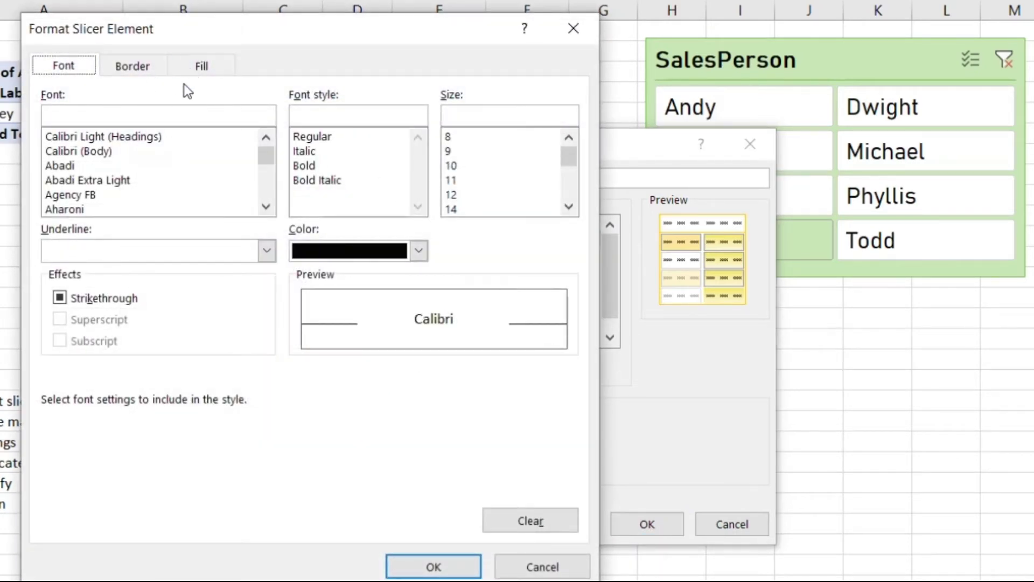
click(132, 67)
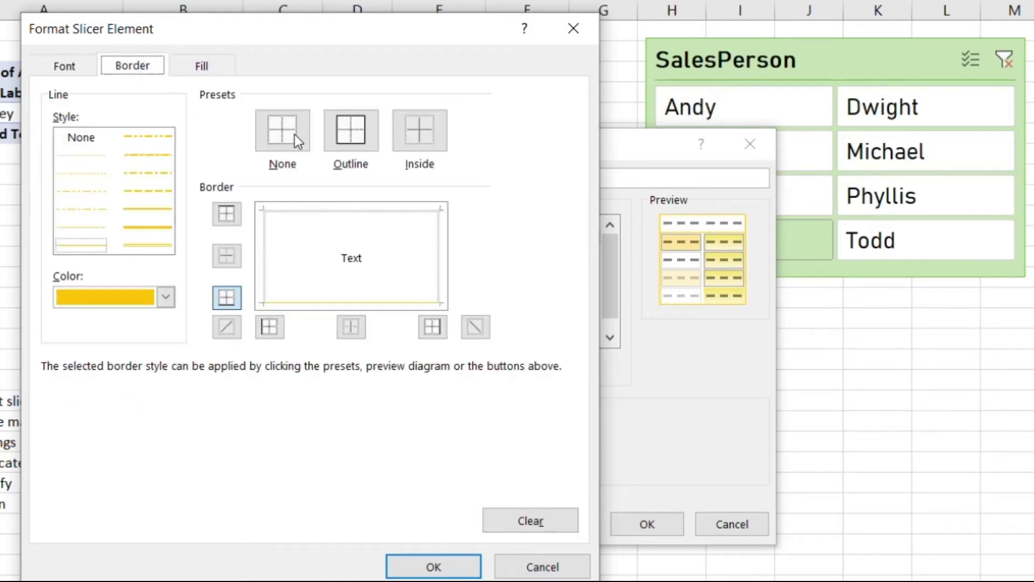
click(290, 135)
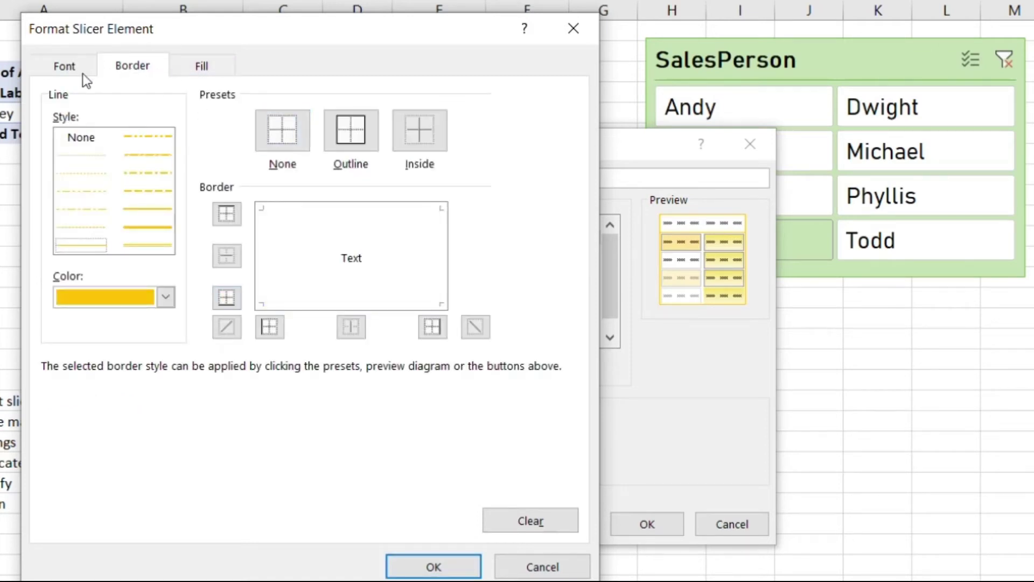
click(204, 74)
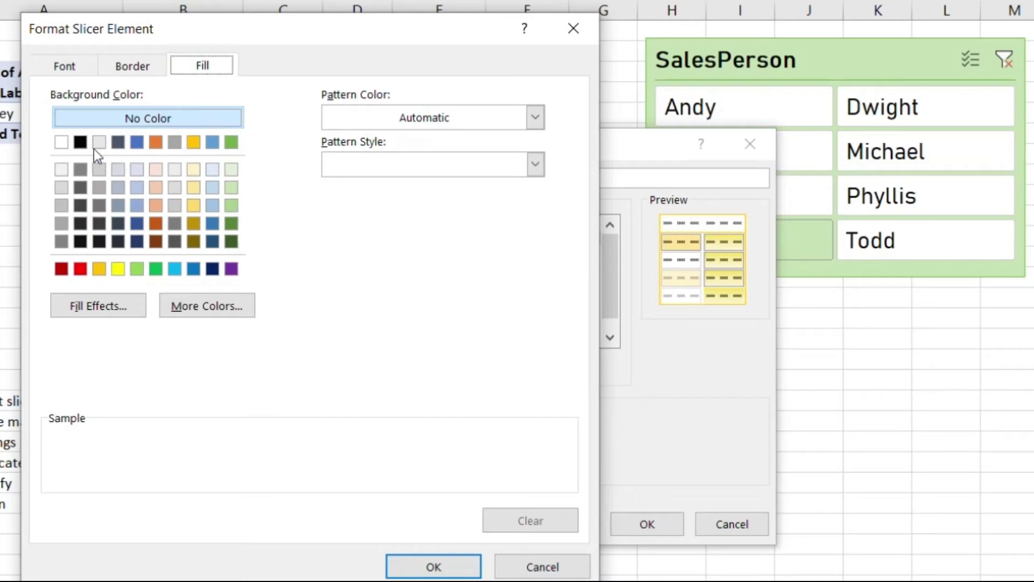
click(62, 142)
Set the header font to Segoe UI Historic, size 22, and confirm the formatting
click(66, 66)
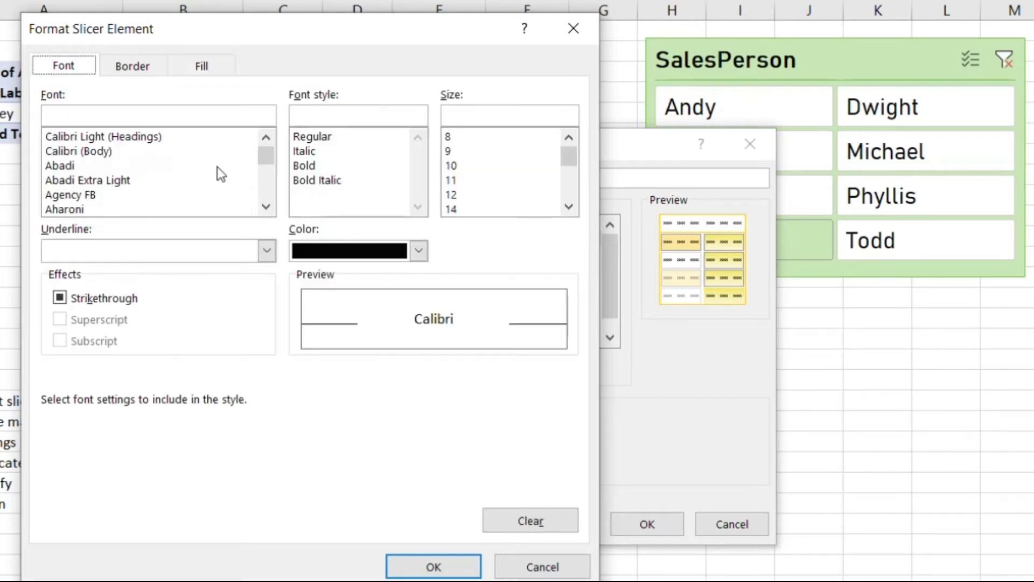
drag(264, 165, 262, 184)
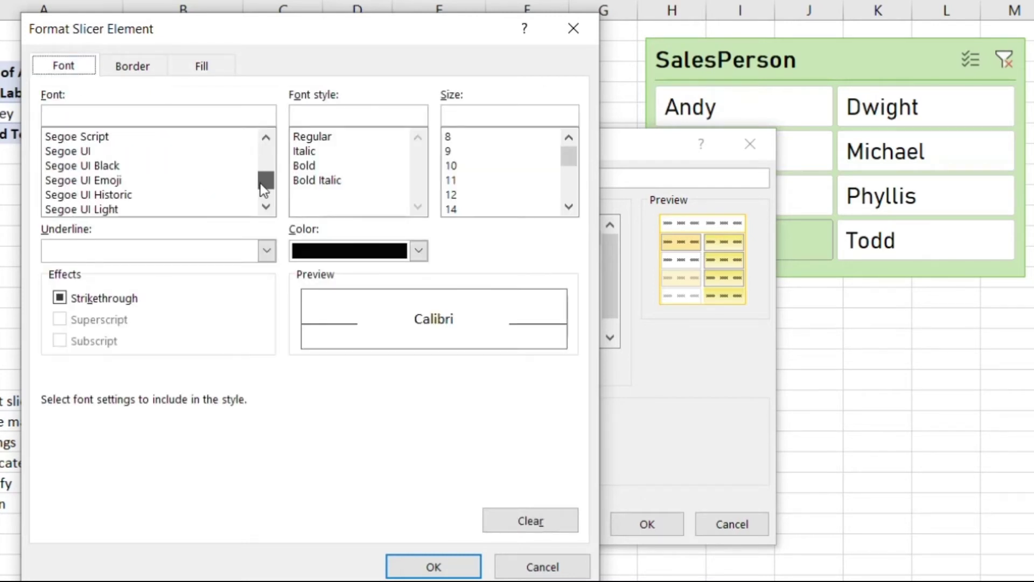
click(121, 194)
click(134, 212)
click(156, 194)
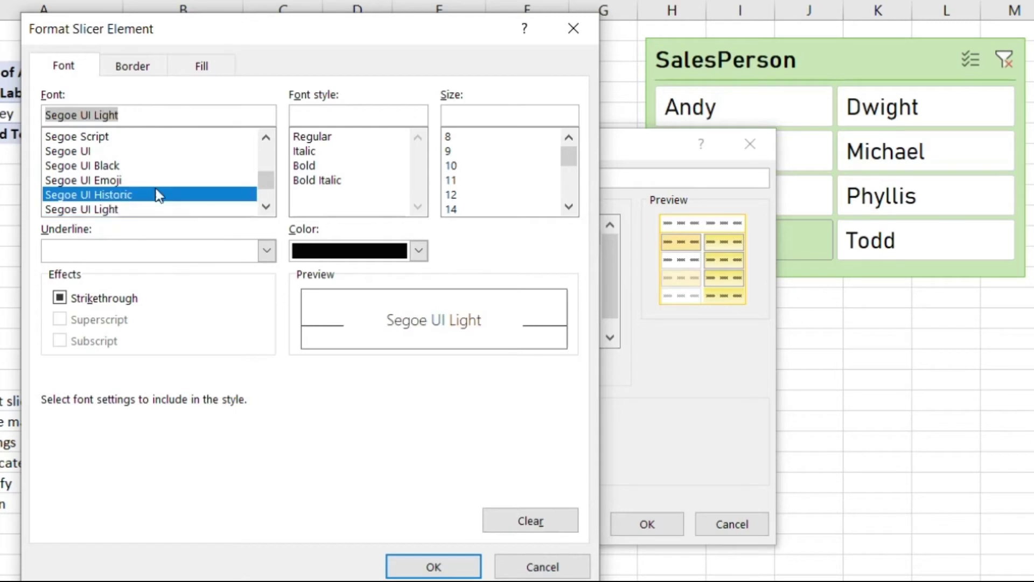
click(569, 205)
click(569, 205)
click(569, 205)
click(569, 205)
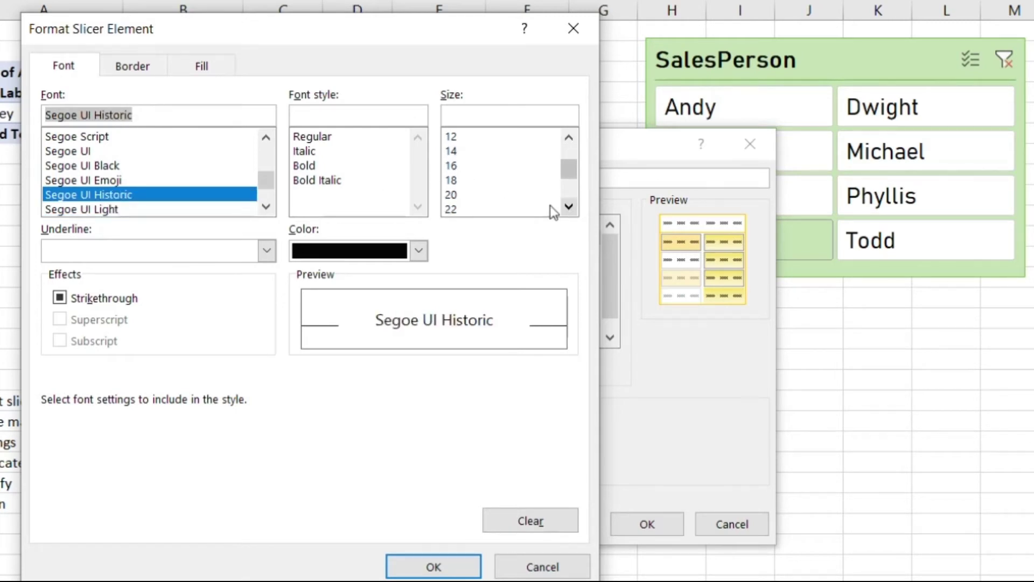
click(476, 209)
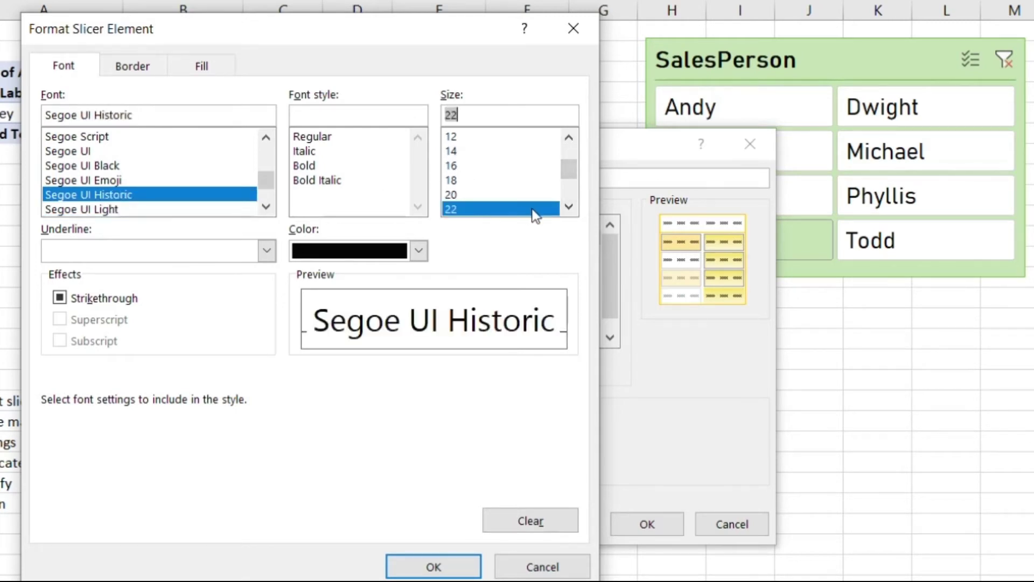
click(450, 566)
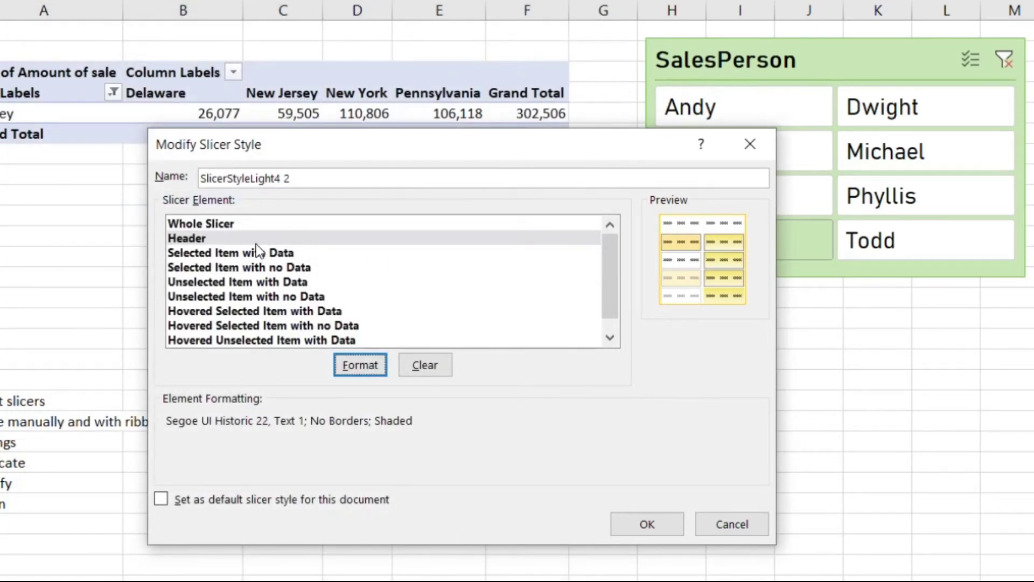
Format the Selected Item with Data element with the Shruti font
click(232, 257)
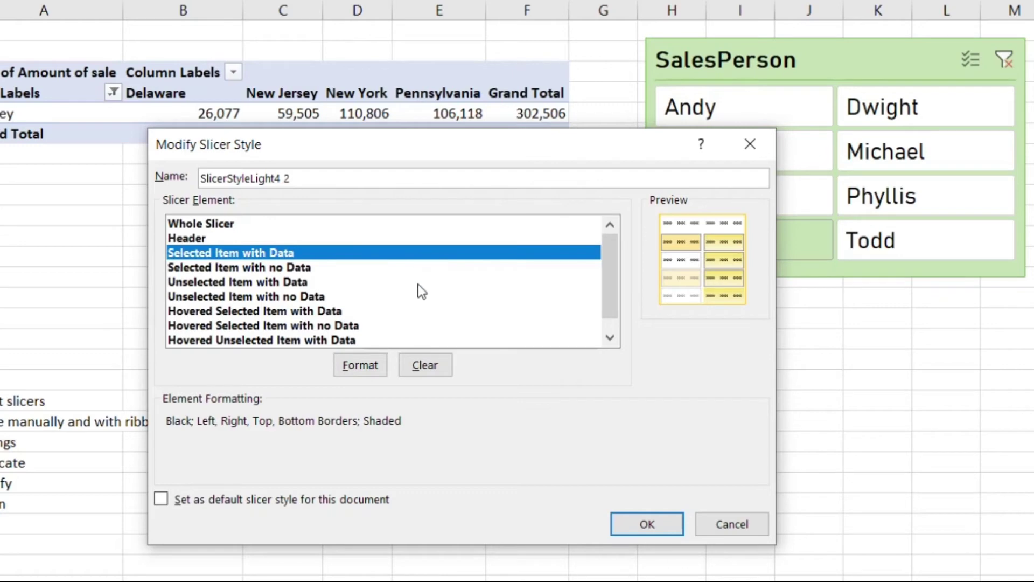
click(357, 364)
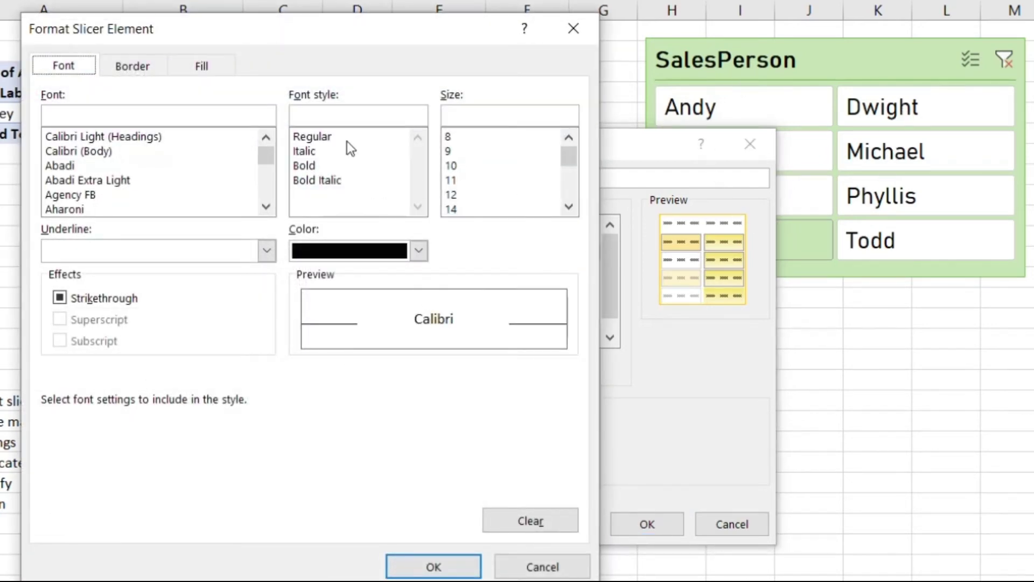
drag(313, 33, 370, 94)
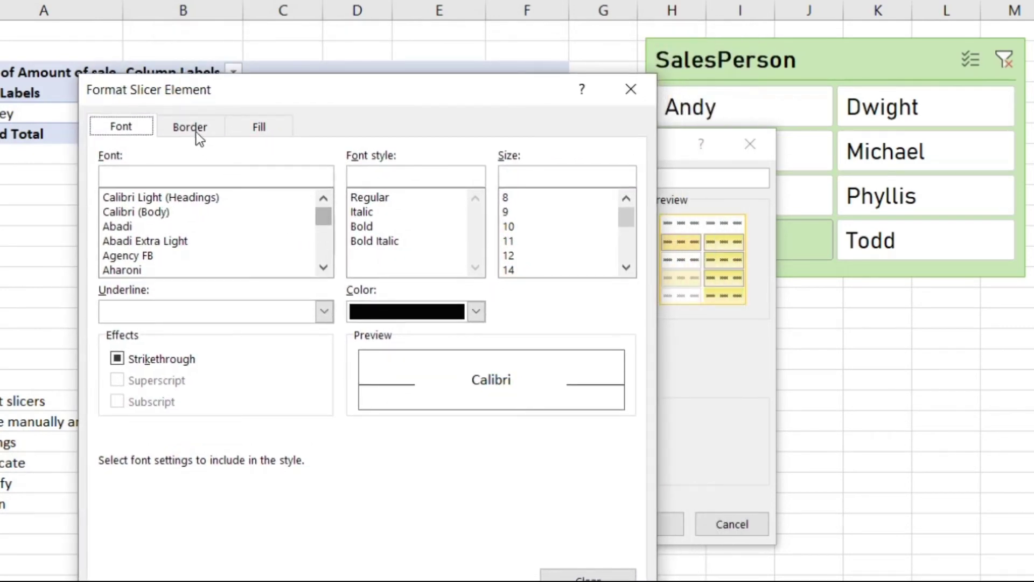
drag(323, 229, 321, 245)
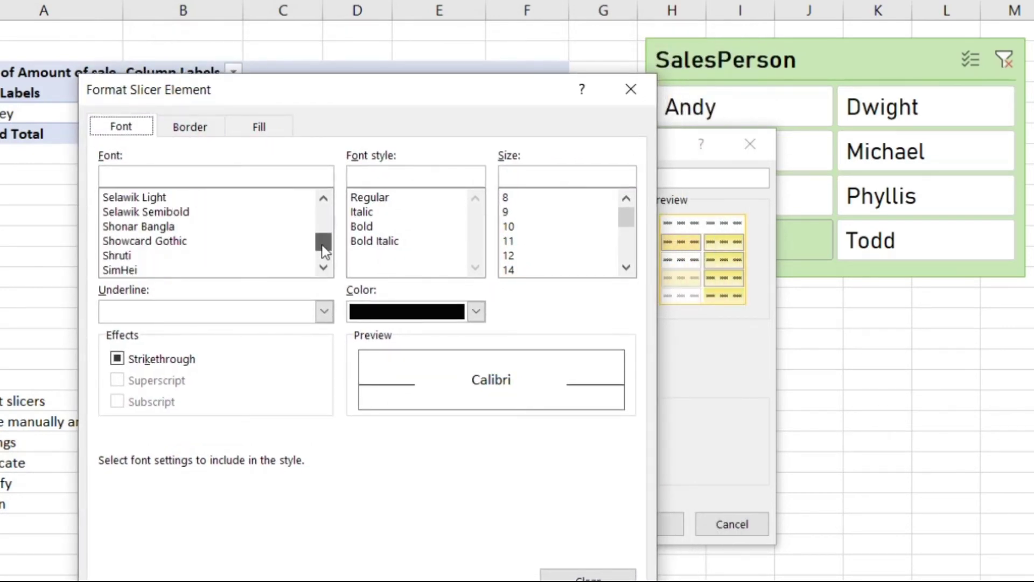
click(186, 256)
click(183, 268)
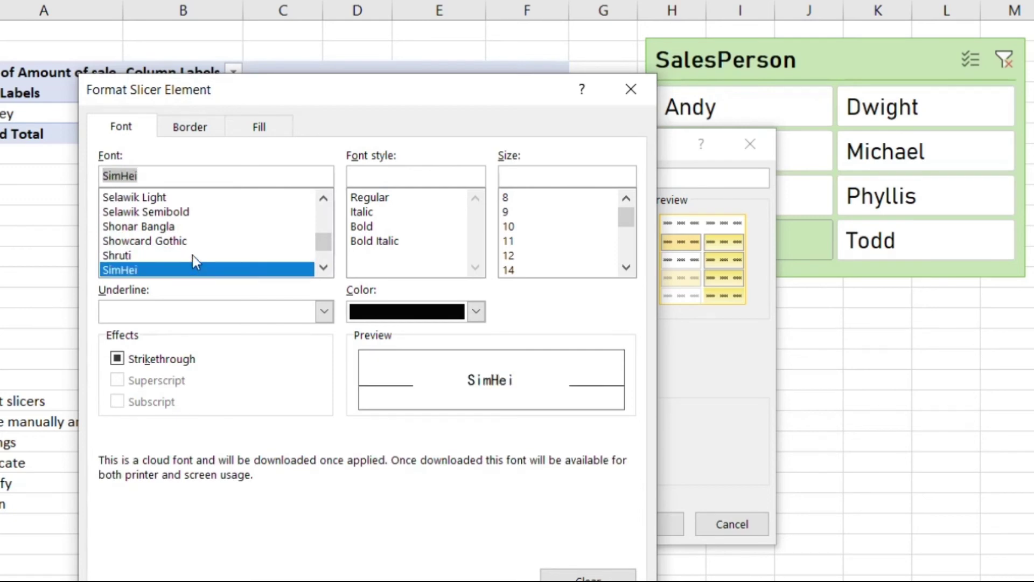
click(193, 254)
Make selected item text bold italic, size 14, with a single underline
click(393, 248)
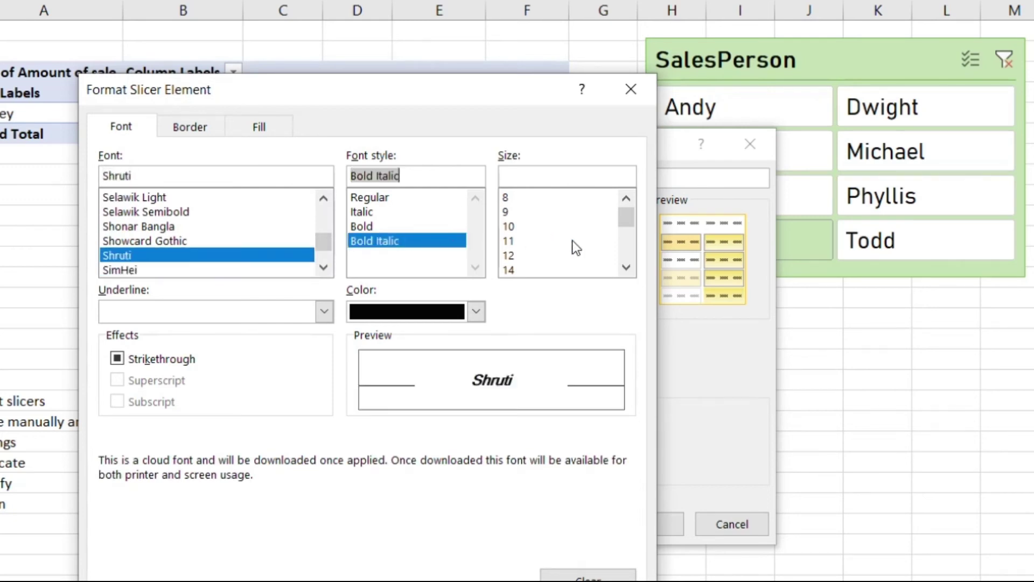
click(526, 270)
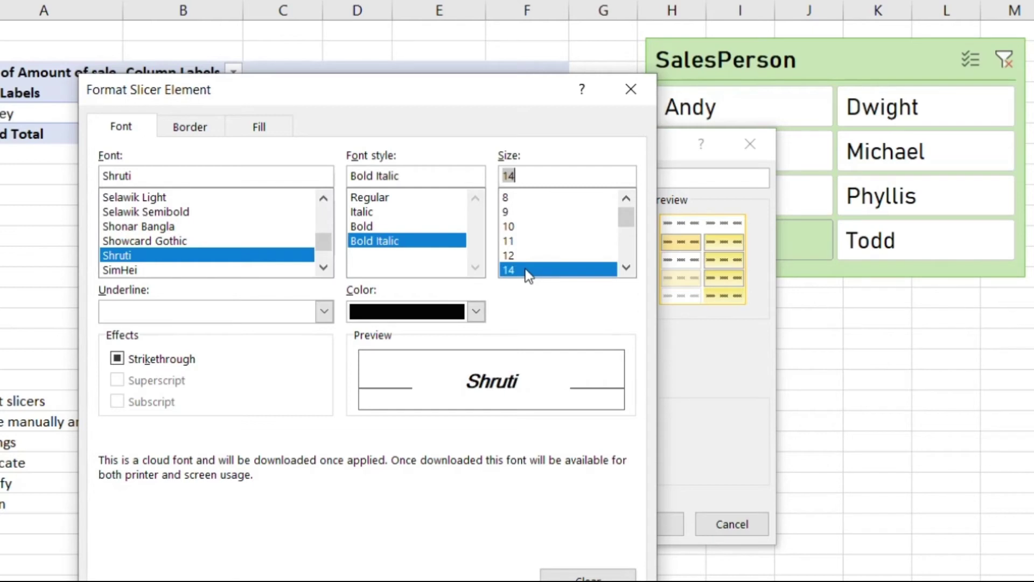
click(324, 312)
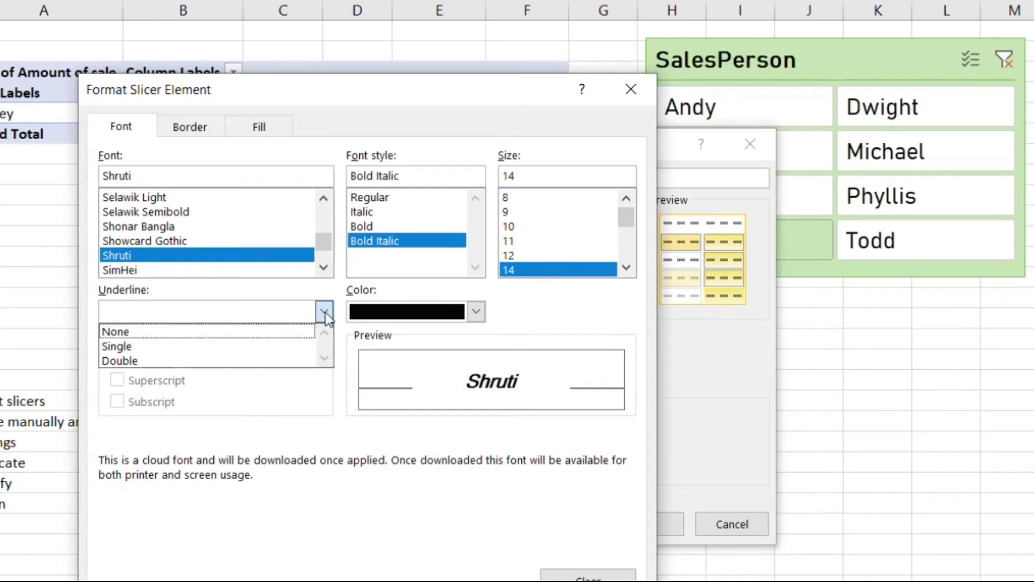
click(187, 346)
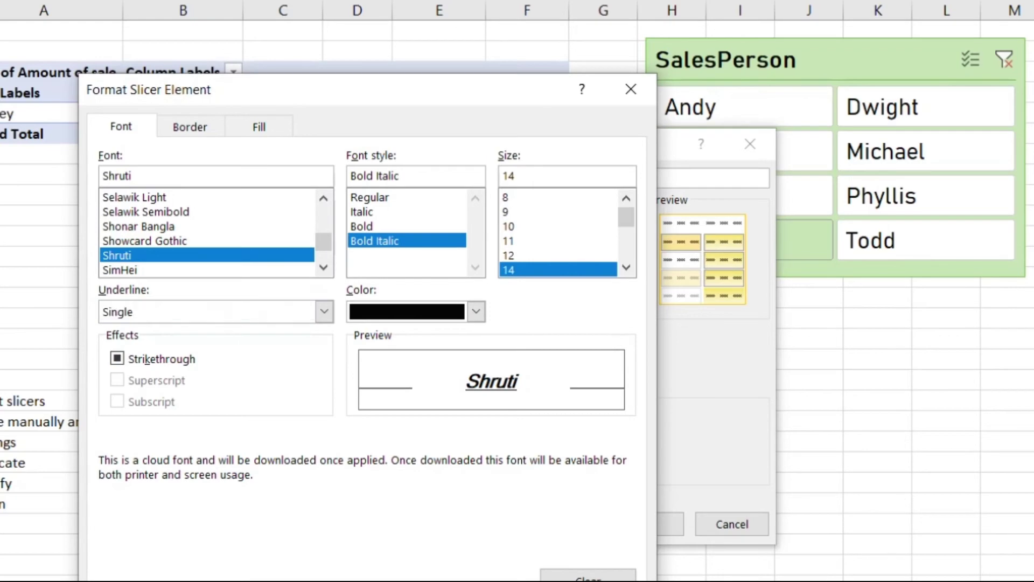
key(Return)
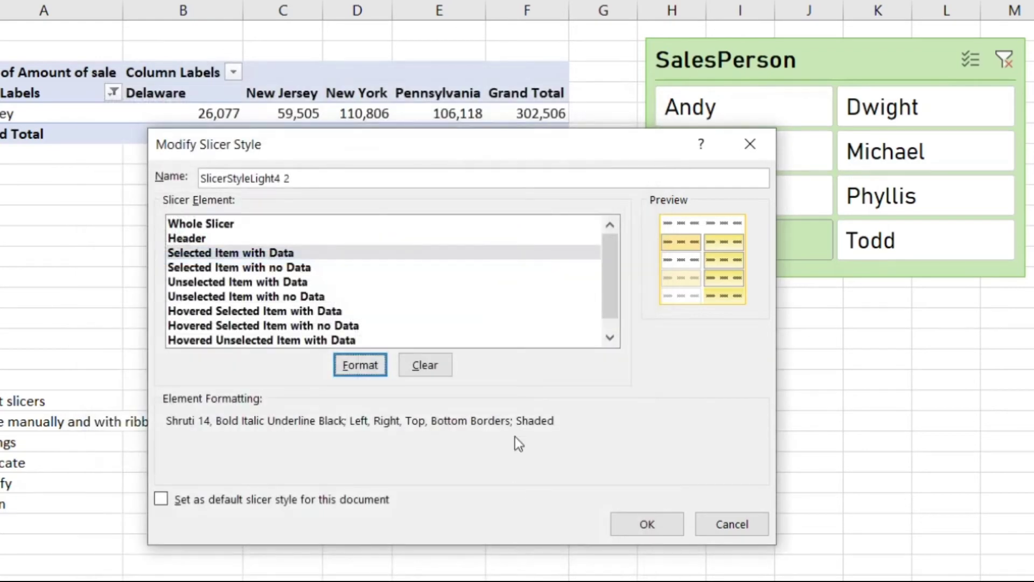
click(225, 283)
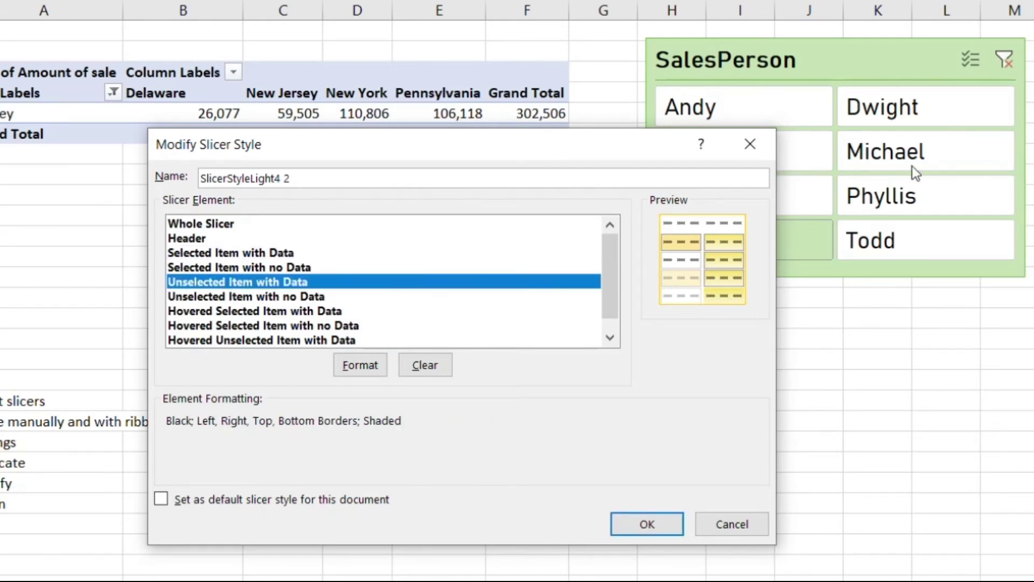
Set unselected items to Constantia Regular 10 with strikethrough and save the style
click(348, 366)
drag(319, 100, 439, 89)
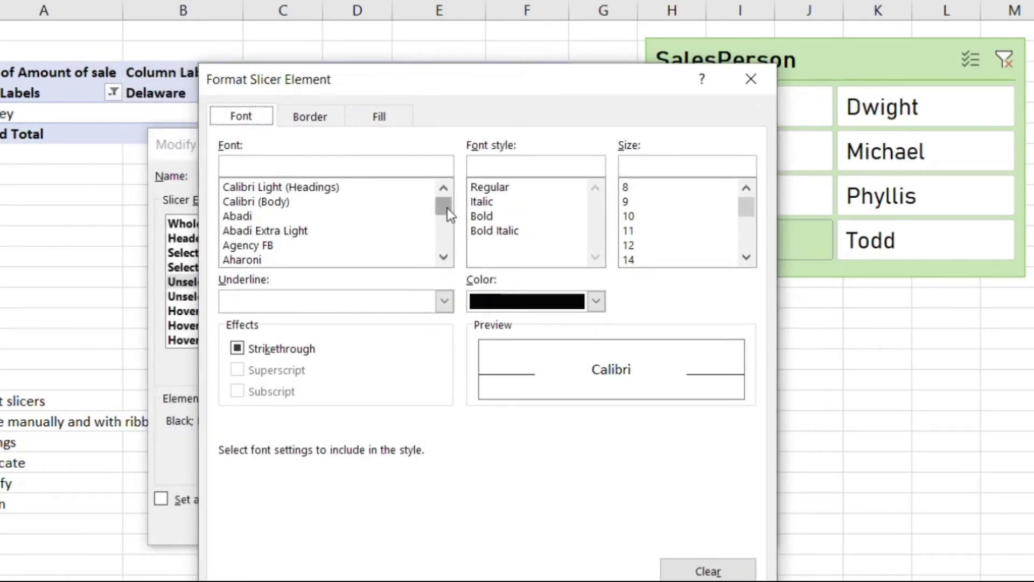
drag(447, 208, 447, 214)
click(237, 349)
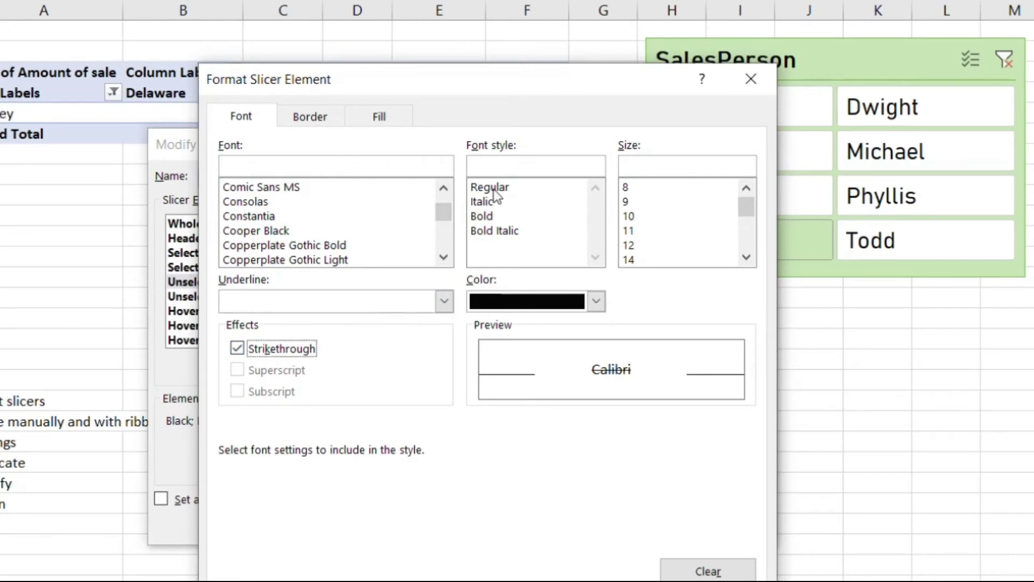
click(509, 186)
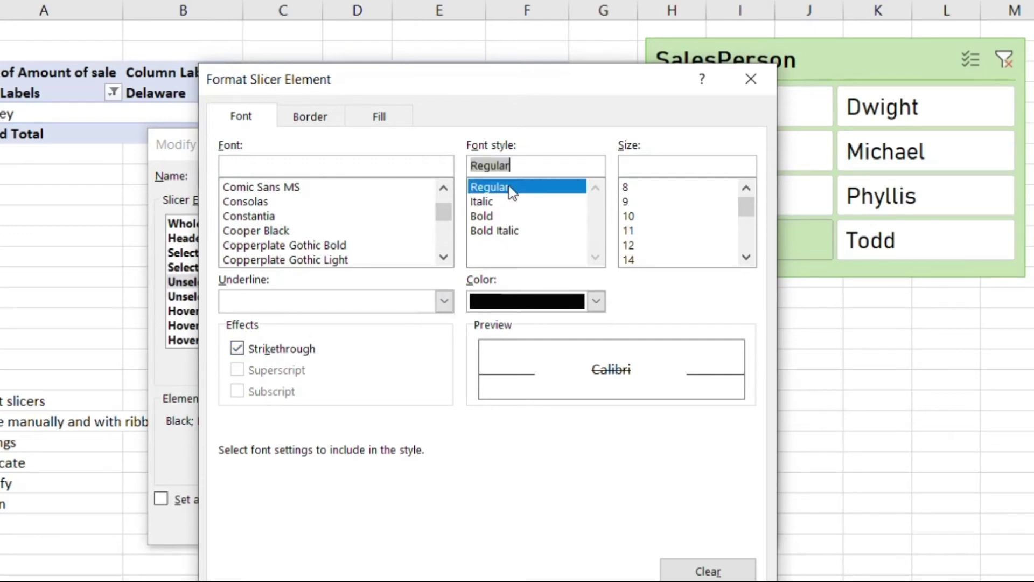
click(639, 220)
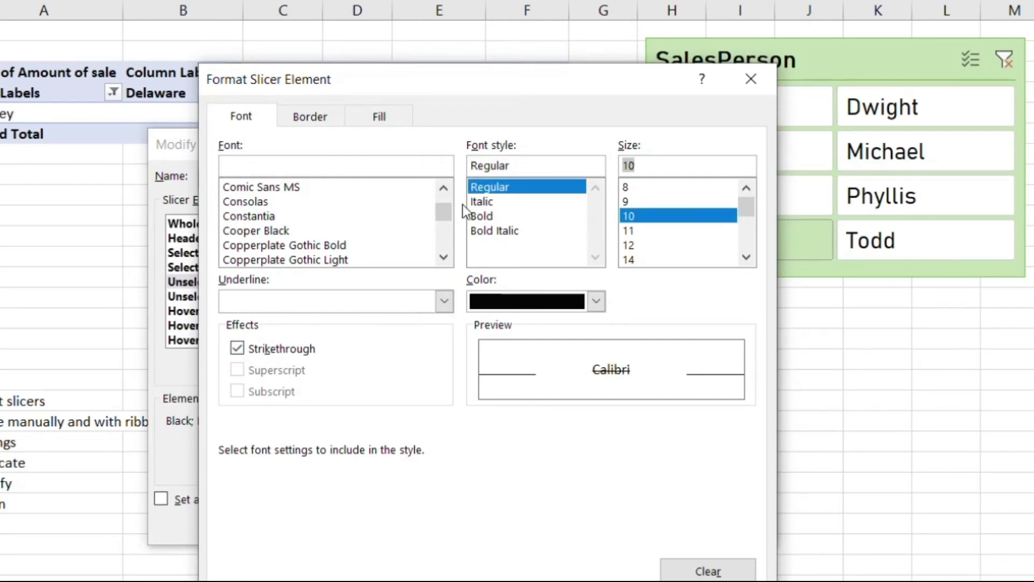
click(302, 202)
click(296, 218)
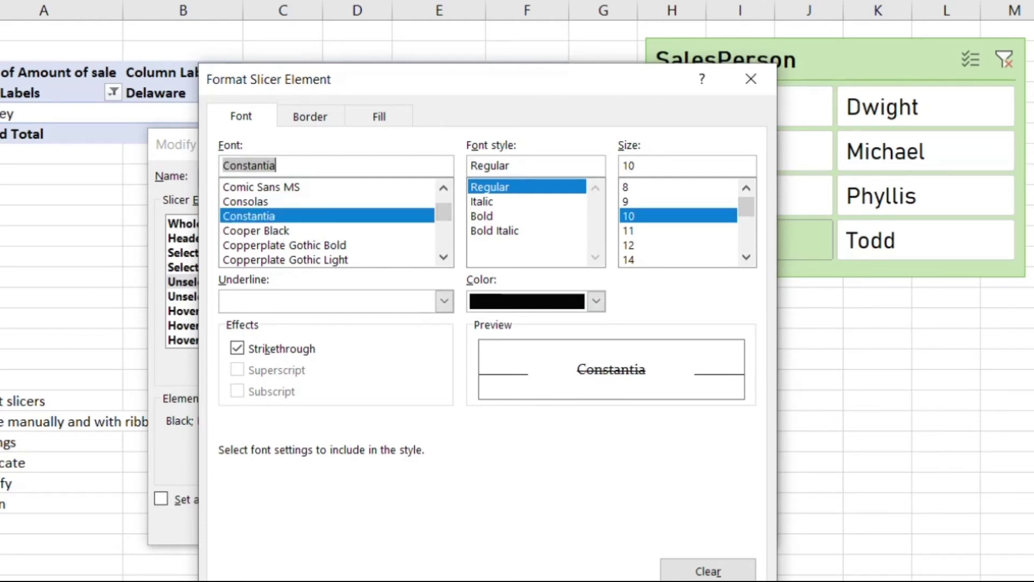
key(Return)
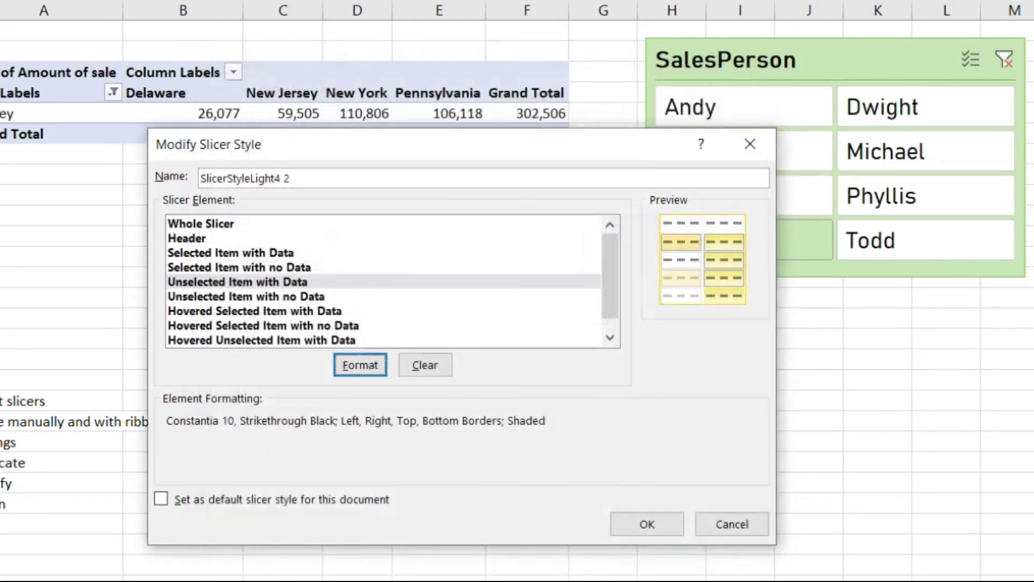
click(654, 532)
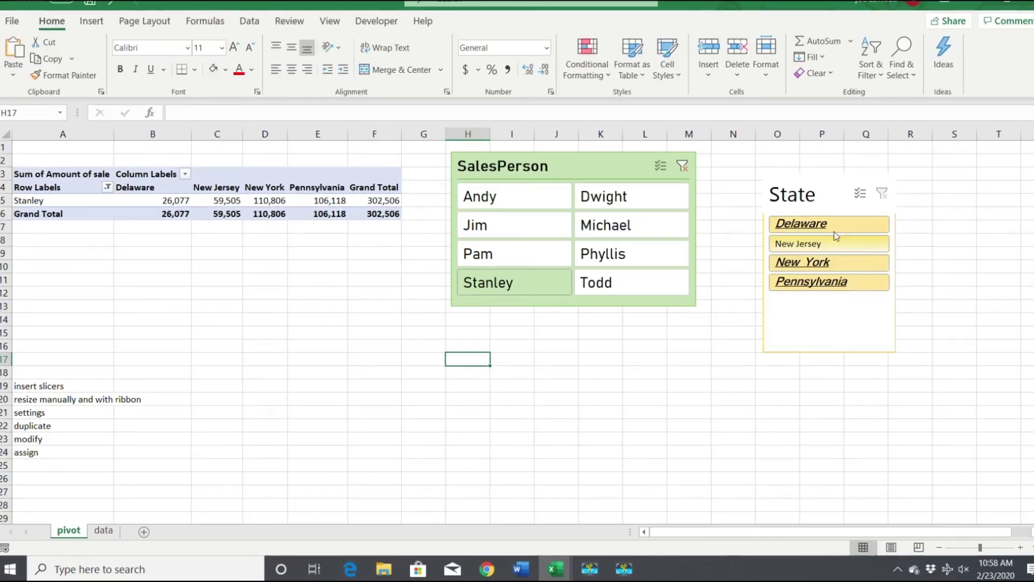
Filter the pivot to New Jersey and Pennsylvania for all salespeople, totalling 2,185,881
click(819, 248)
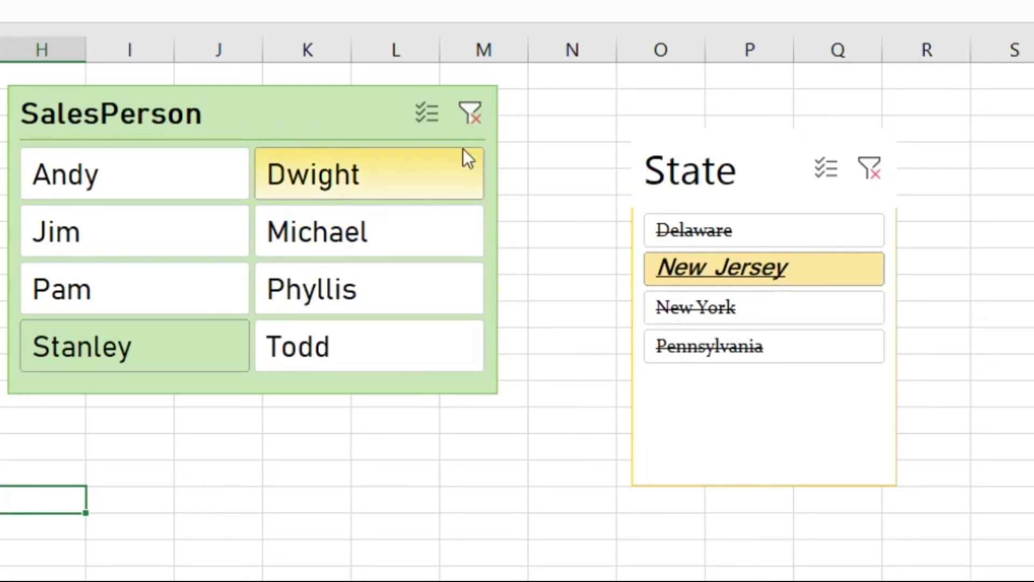
click(470, 113)
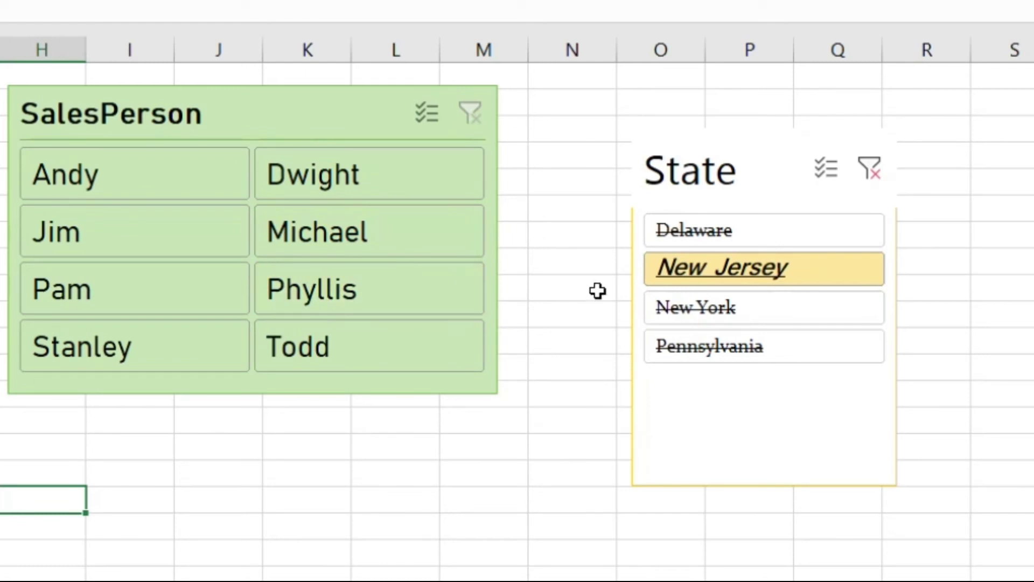
click(725, 345)
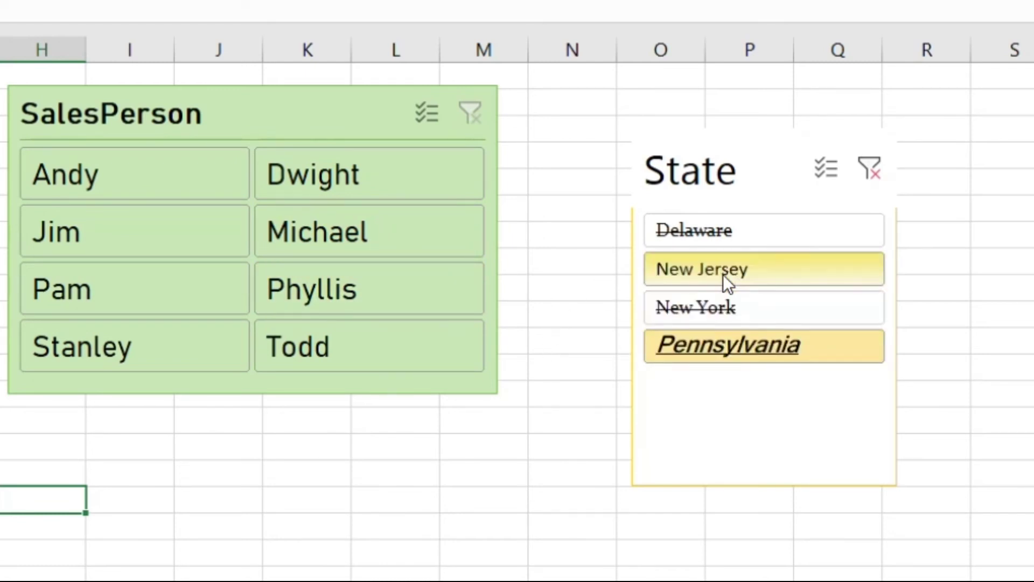
ctrl+click(723, 272)
ctrl+click(727, 331)
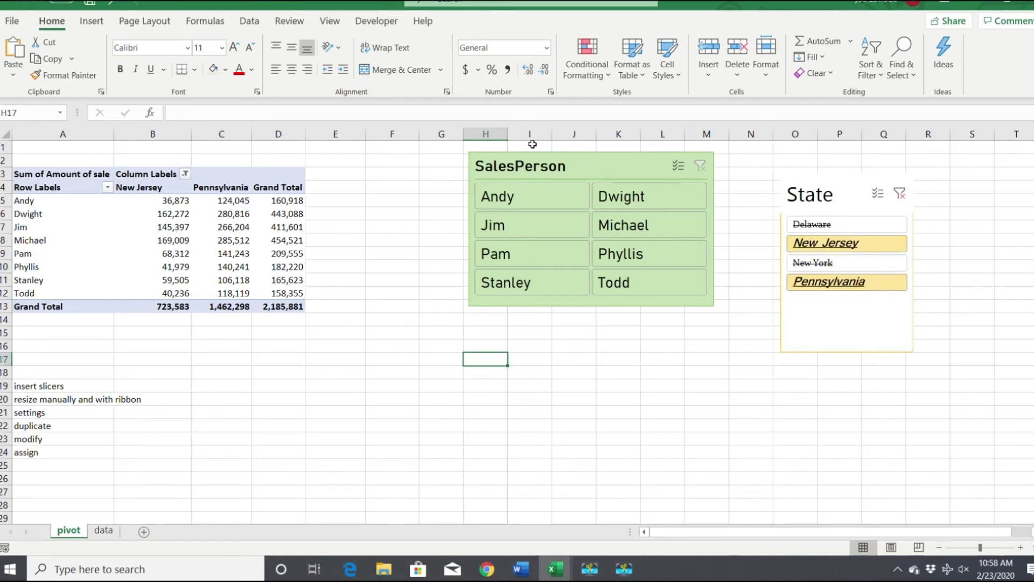
Modify the State slicer's custom style and select its Hovered Selected Item with Data element
click(852, 182)
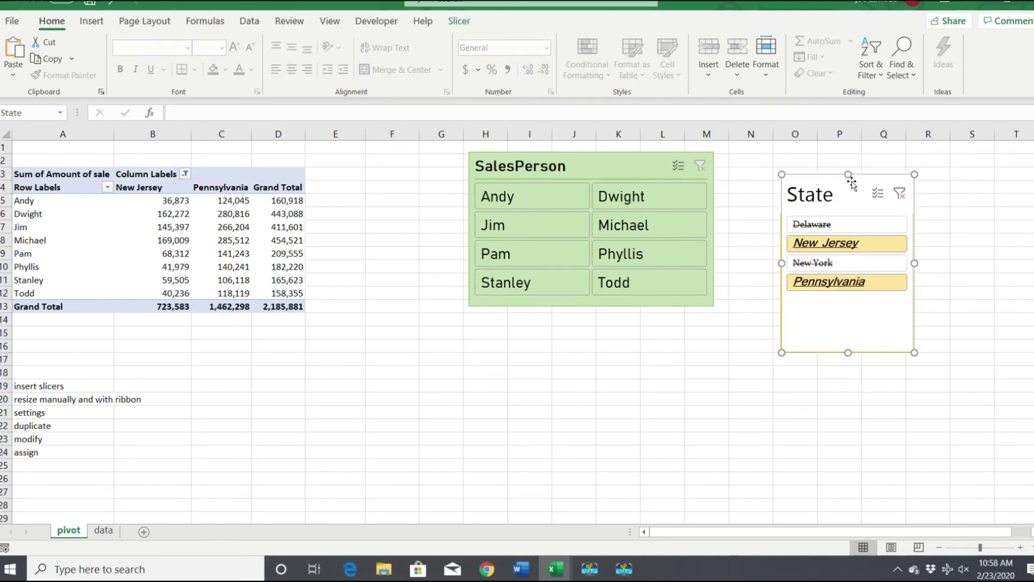
click(459, 21)
click(408, 72)
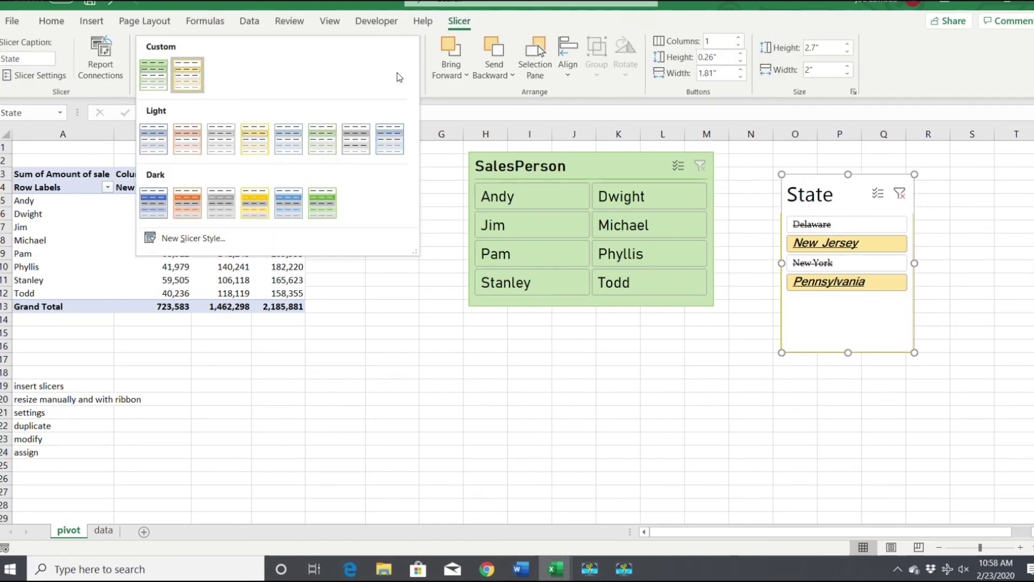
right_click(187, 76)
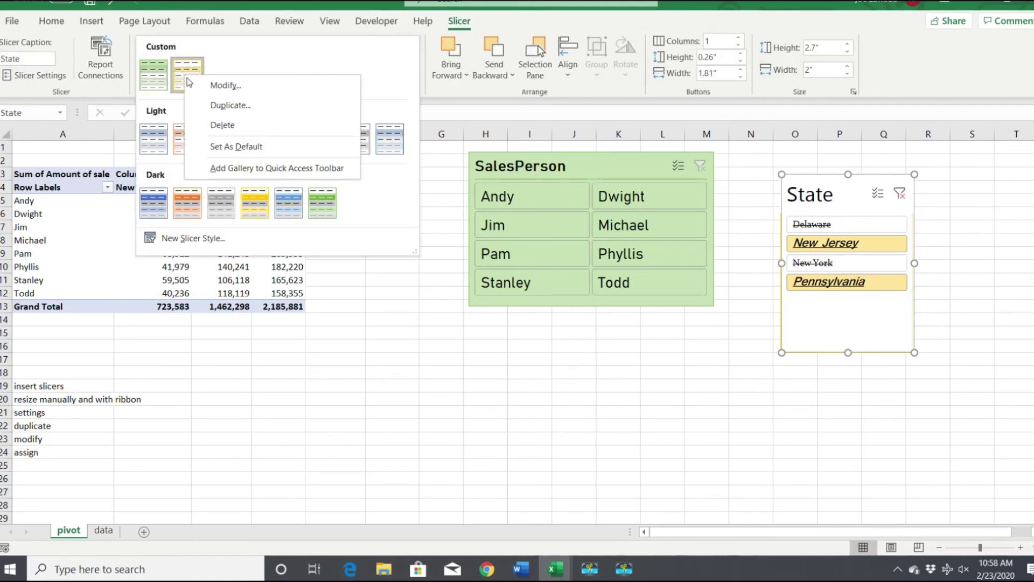
click(226, 86)
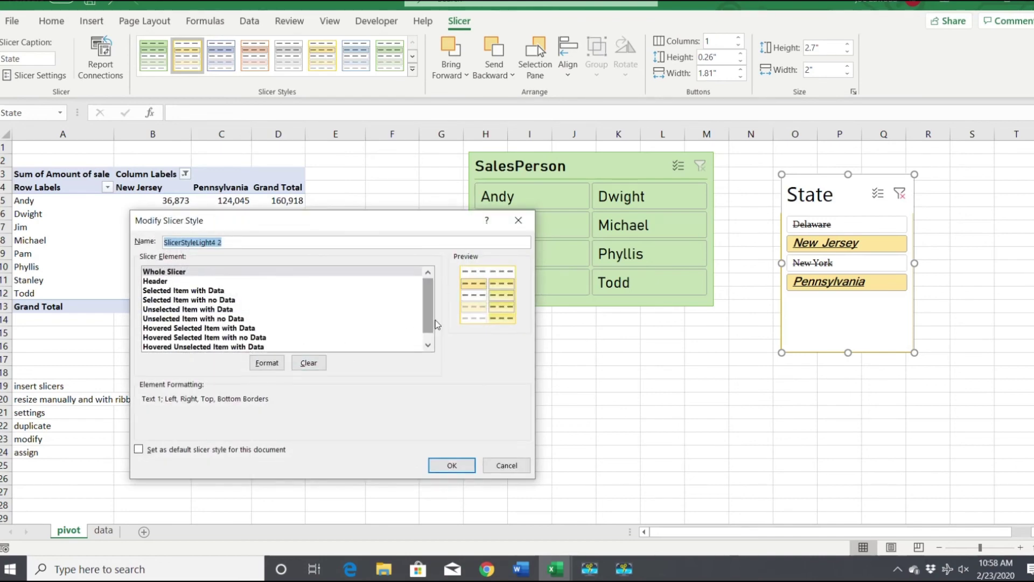
click(415, 319)
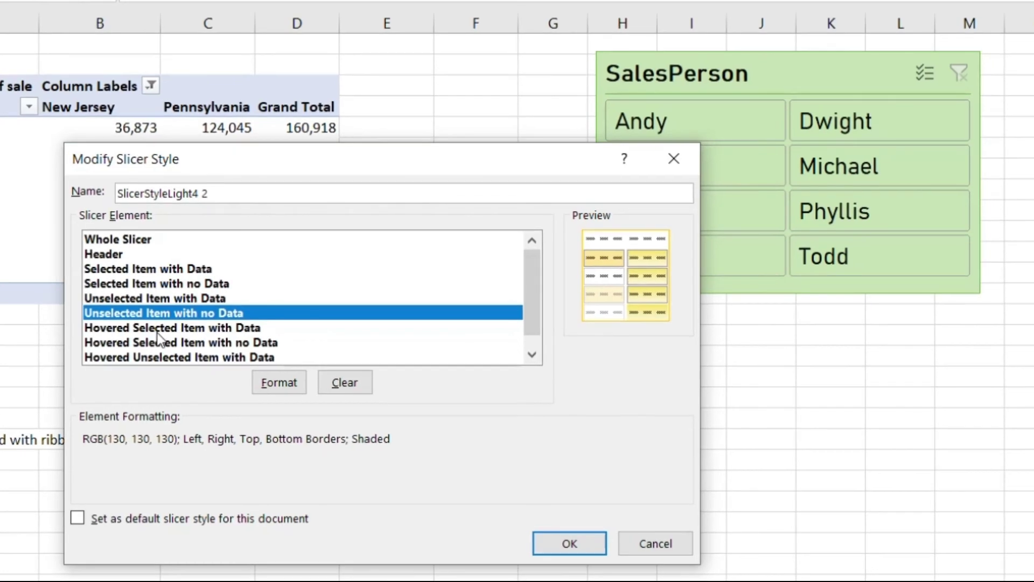
click(164, 329)
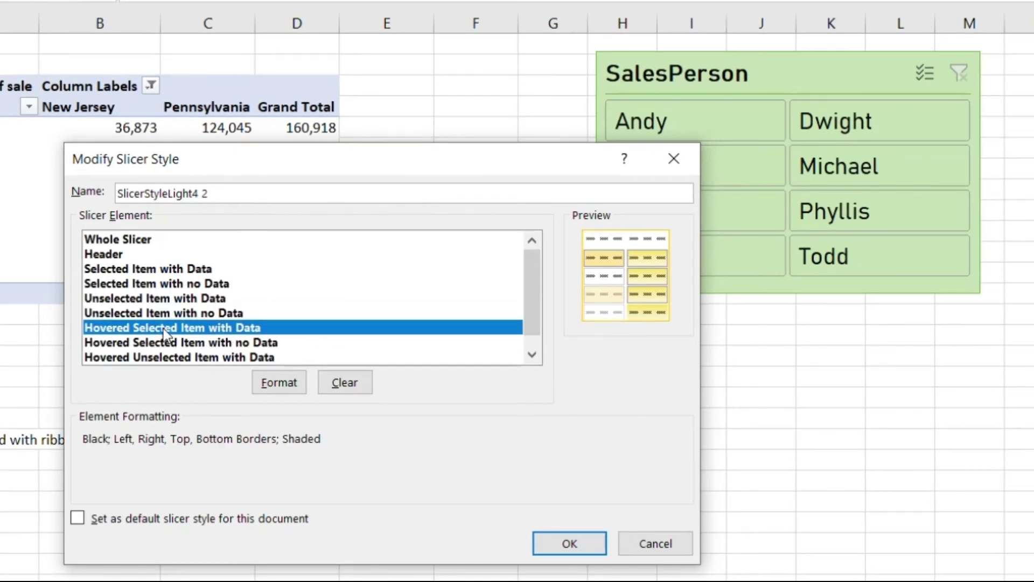
Give hovered selected items a bold red font, save the style, and clear the State filter
click(279, 382)
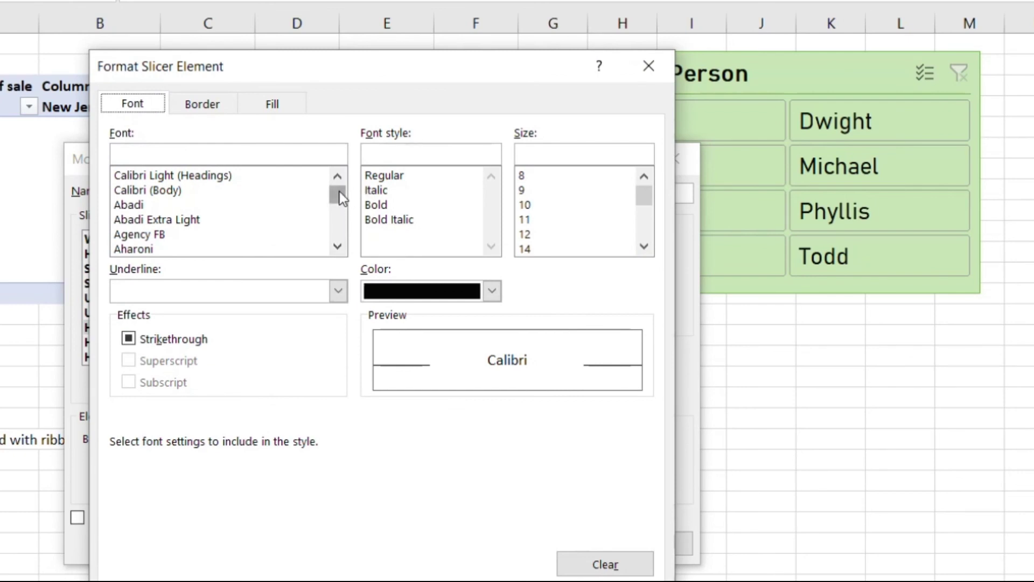
click(492, 291)
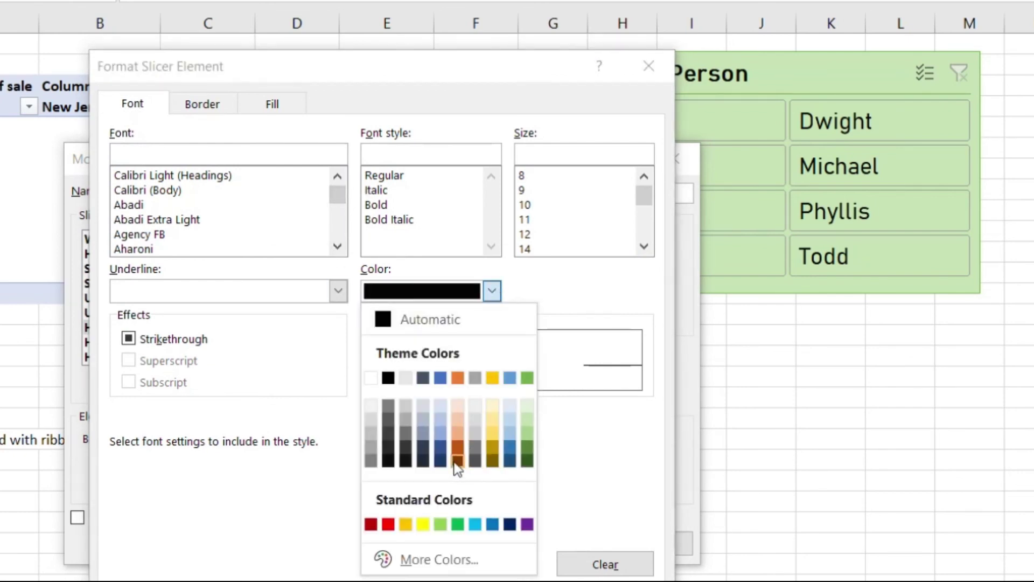
click(387, 525)
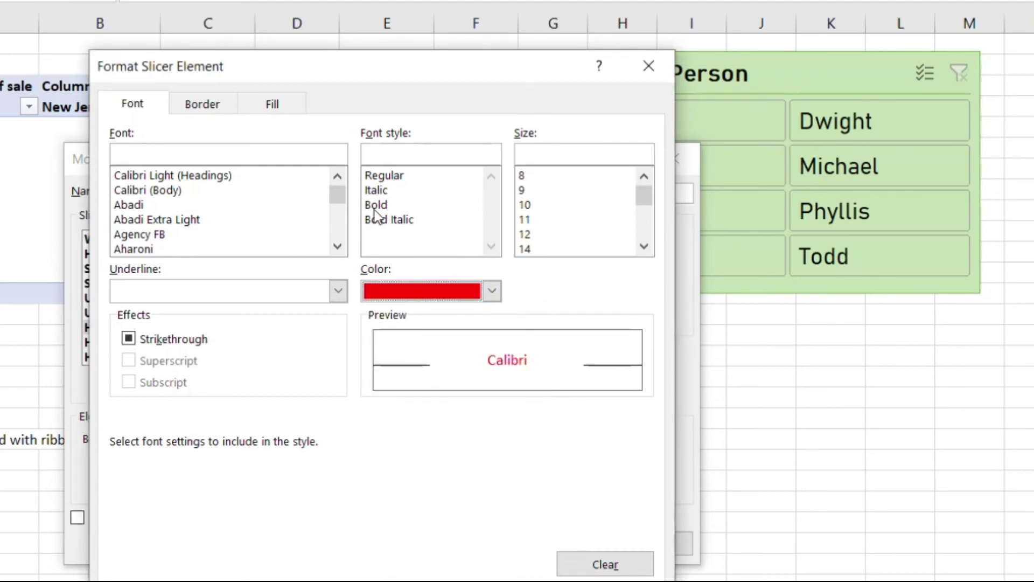
click(409, 207)
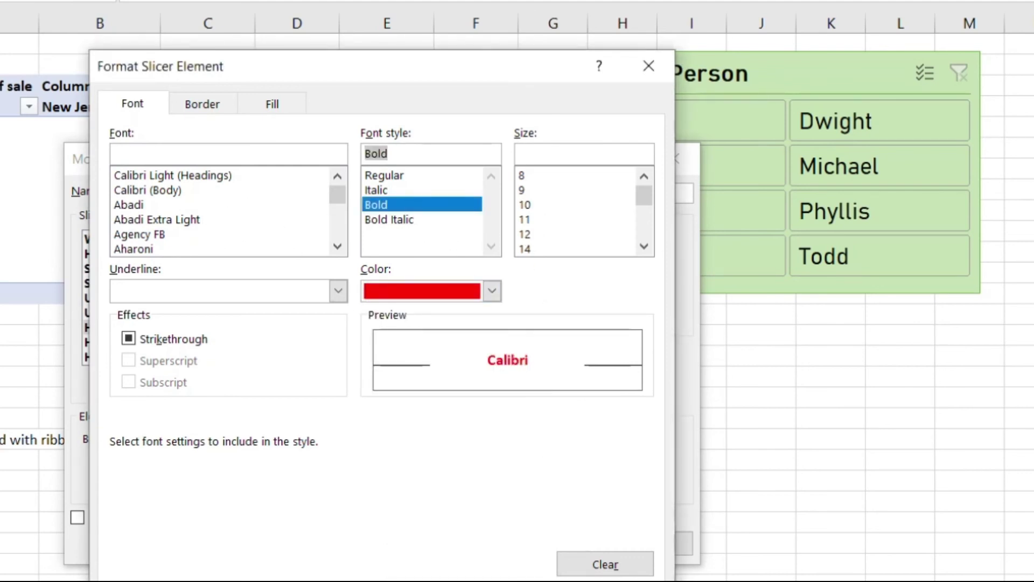
key(Return)
click(560, 543)
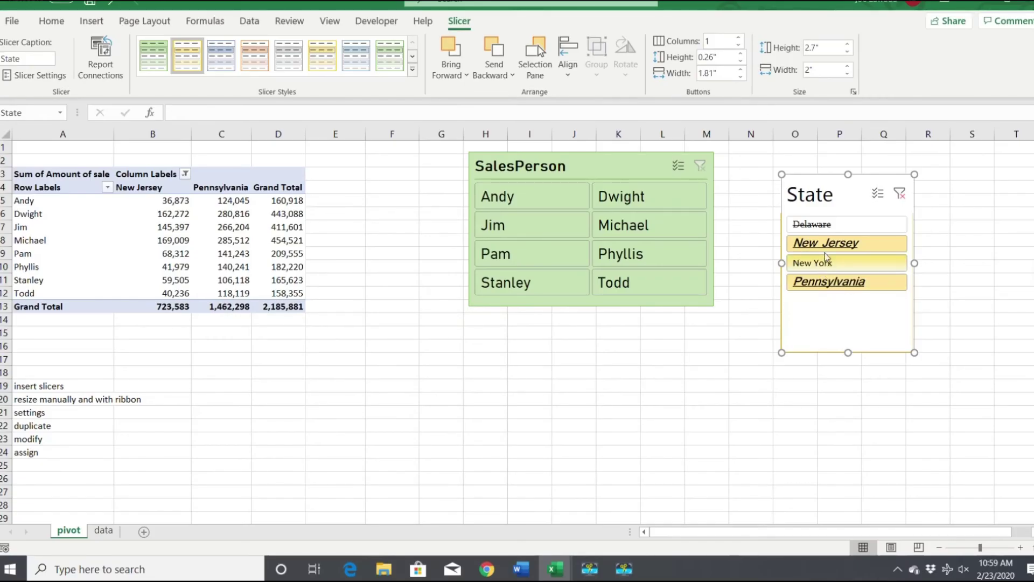
click(900, 193)
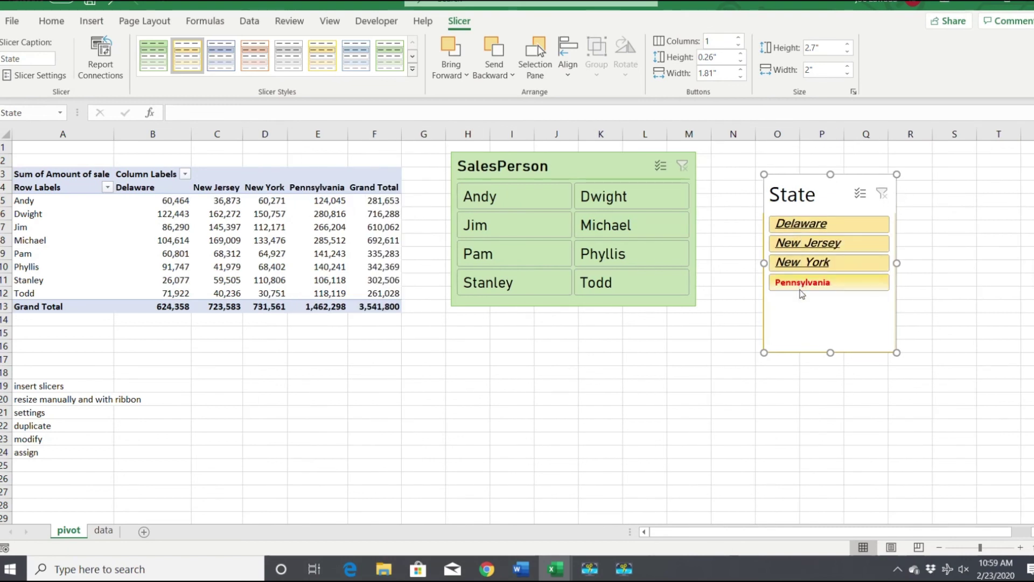
Fill every cell of the pivot sheet white to hide the gridlines
click(729, 236)
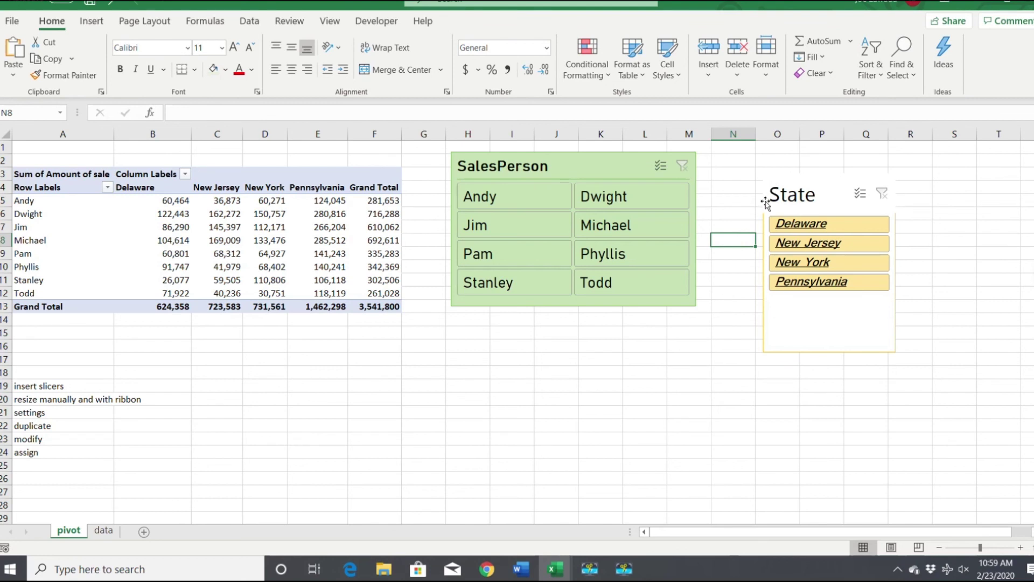
click(5, 134)
click(224, 70)
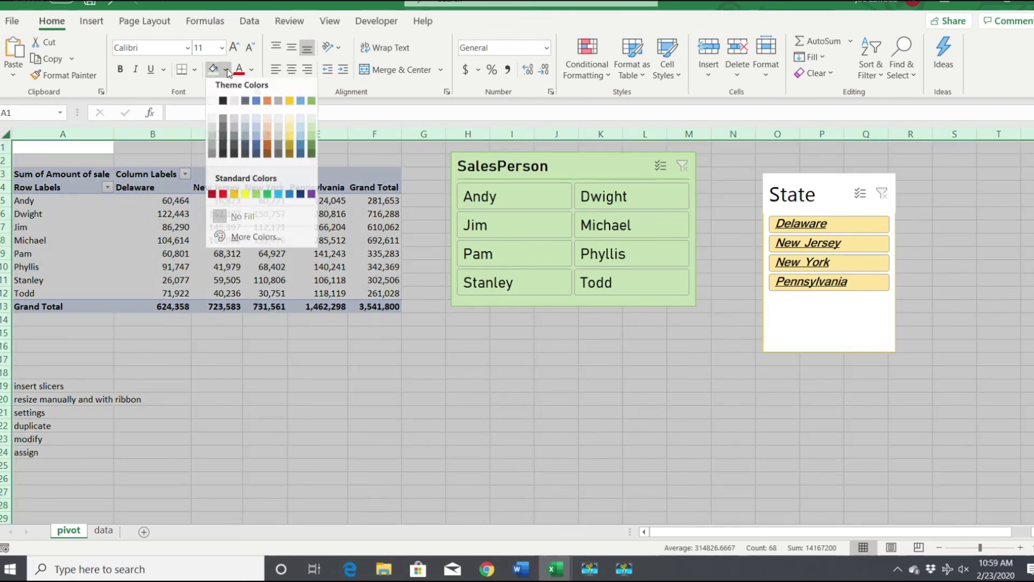
click(219, 107)
click(702, 379)
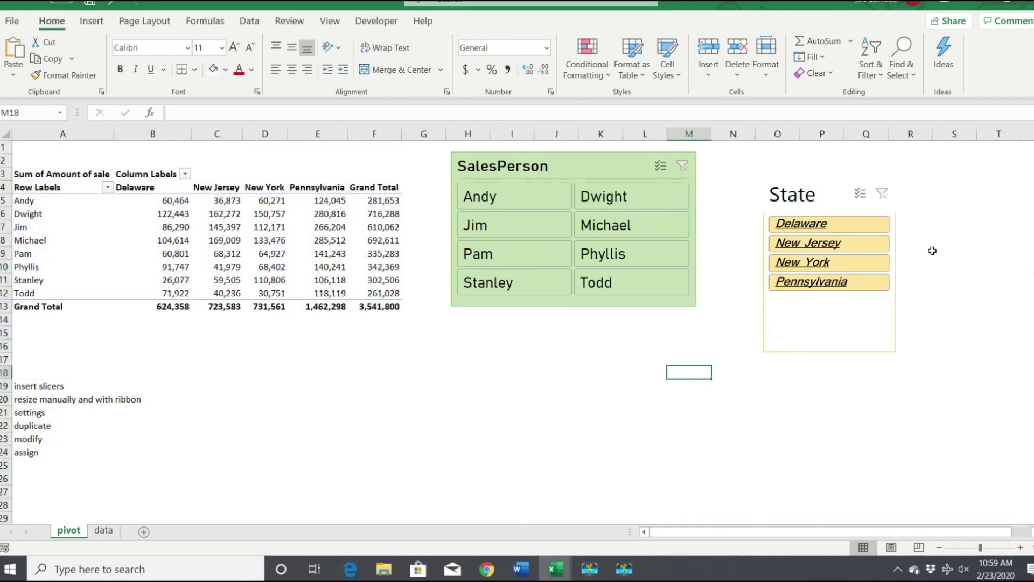
click(569, 362)
click(724, 361)
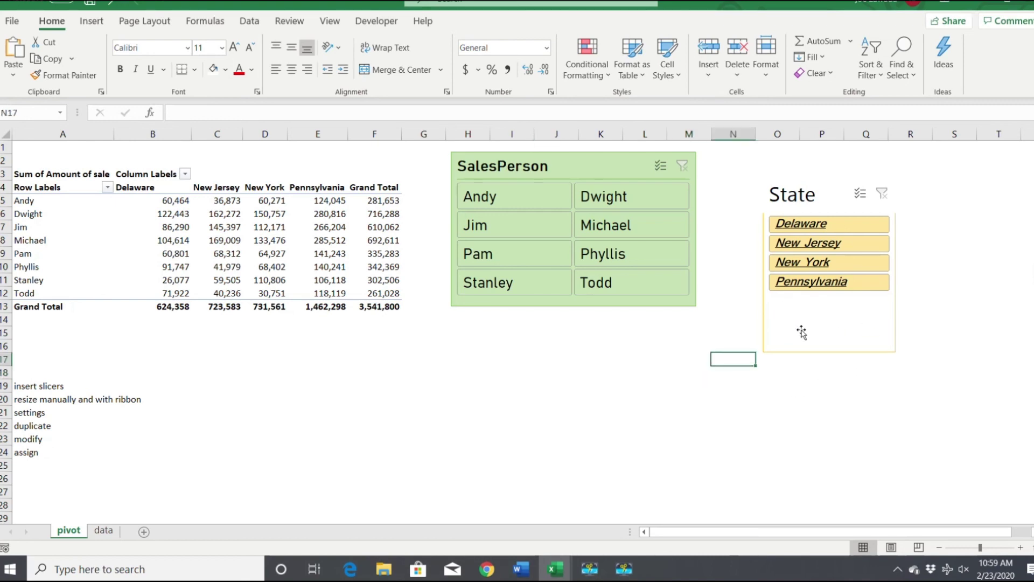